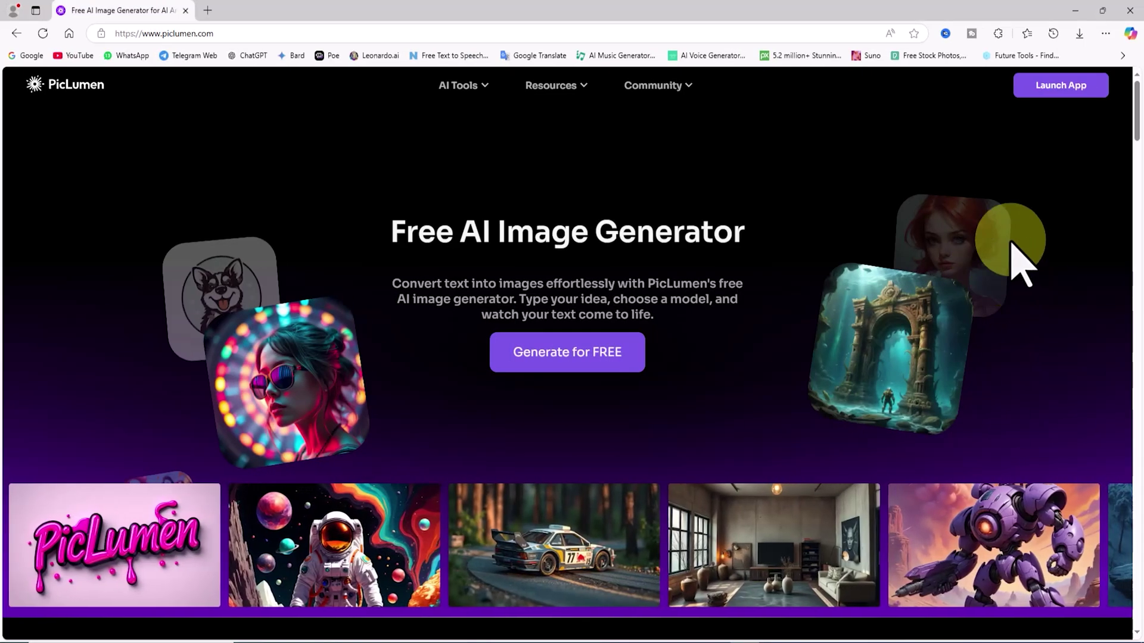
- Launch the image generator app from the PicLumen home page and sign in with a Google account
scroll(1066, 274, down, 20)
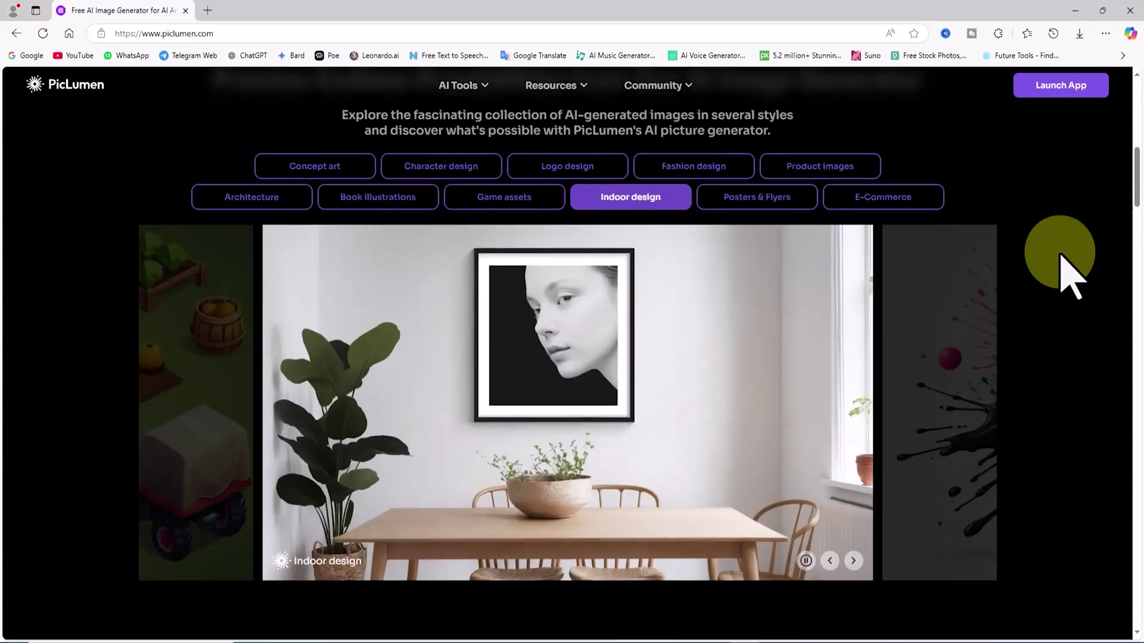
scroll(1066, 274, down, 10)
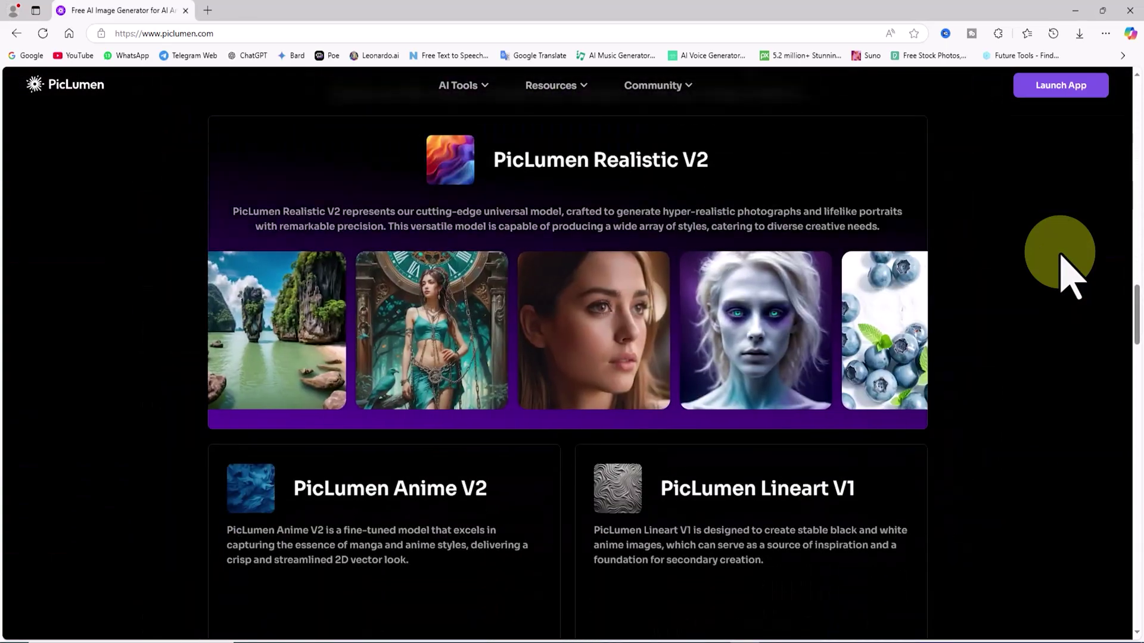
scroll(1066, 274, up, 12)
scroll(1066, 274, up, 15)
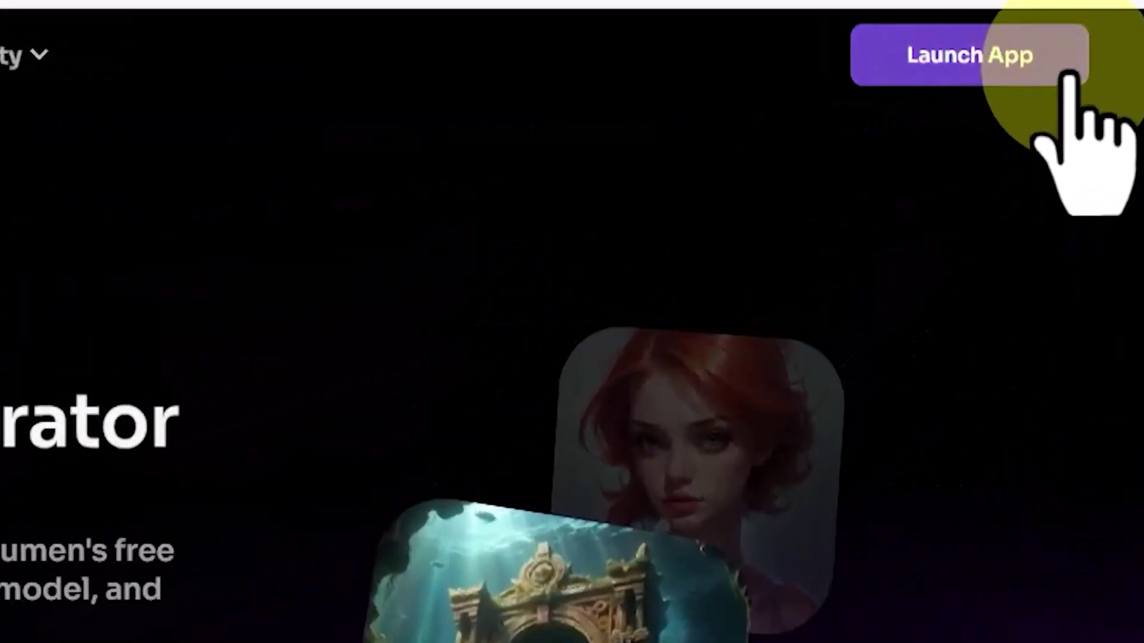
click(1098, 83)
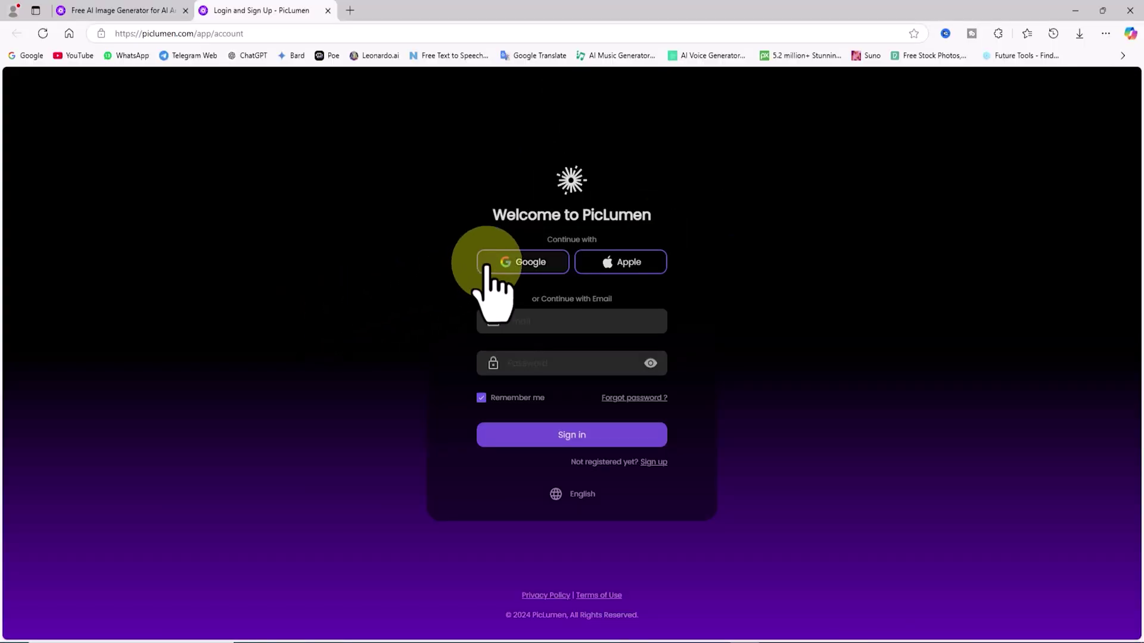
click(486, 263)
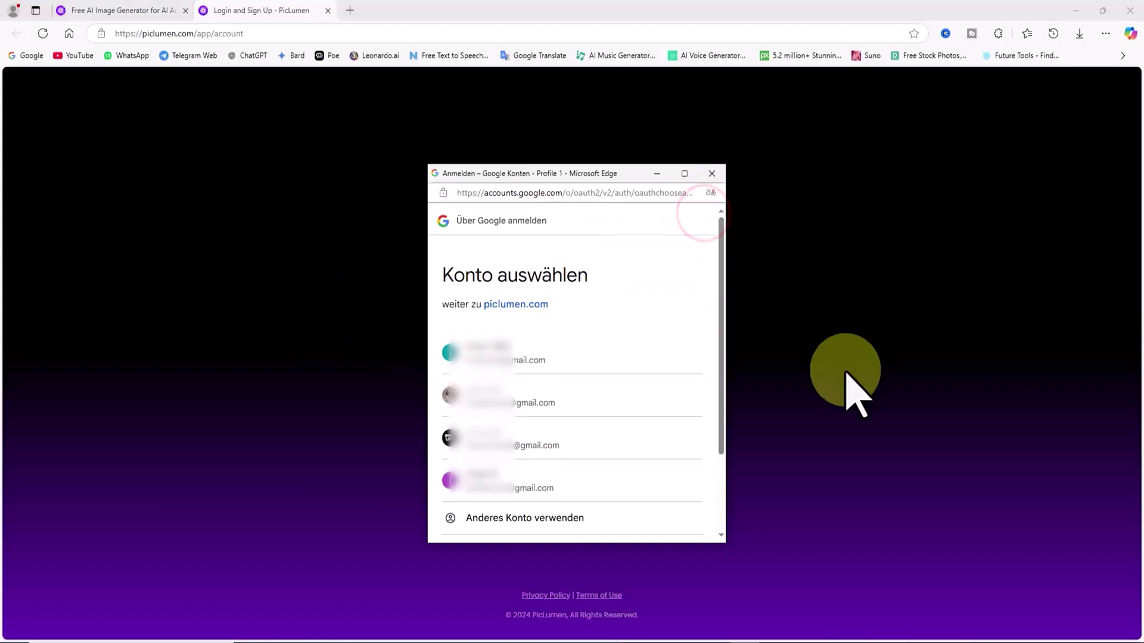
click(646, 435)
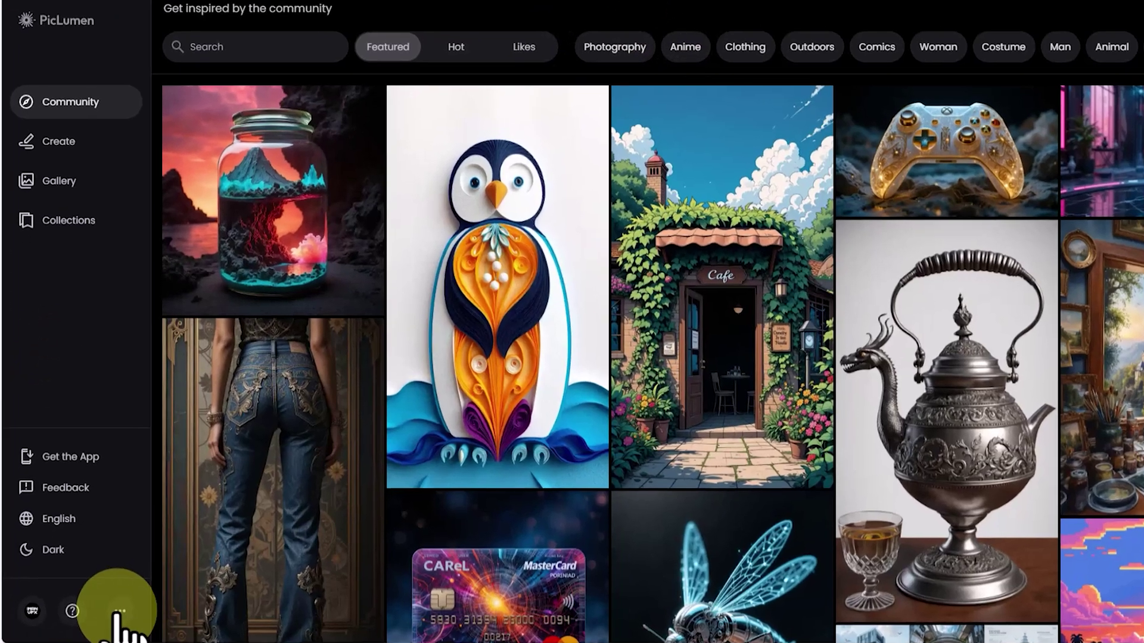
- Switch the interface theme to Light and view the list of available interface languages
click(106, 611)
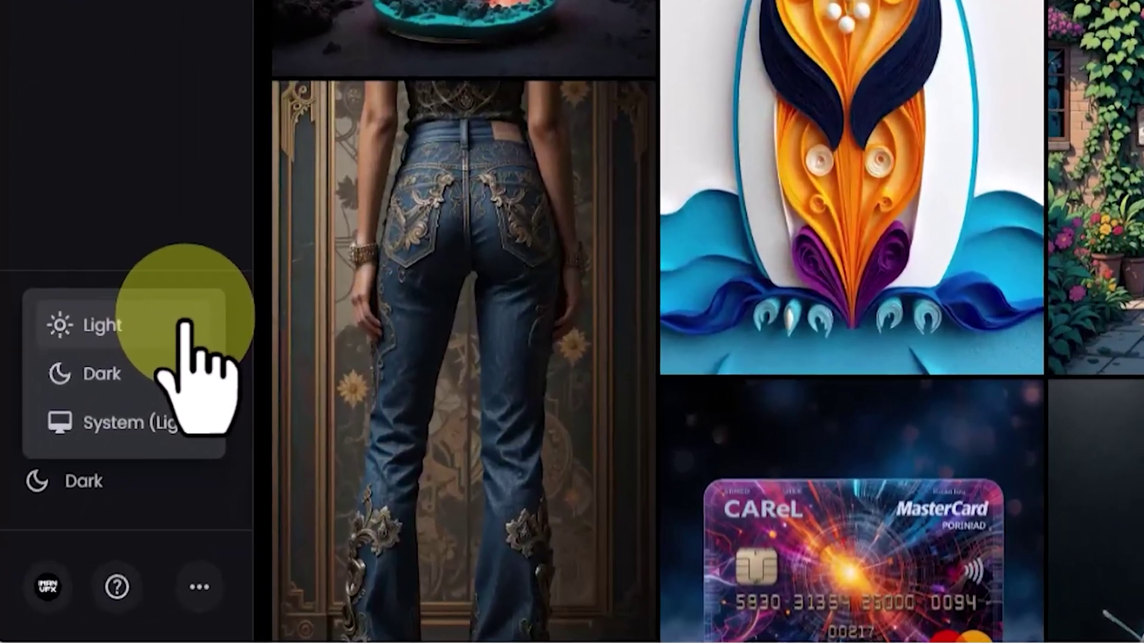
click(134, 409)
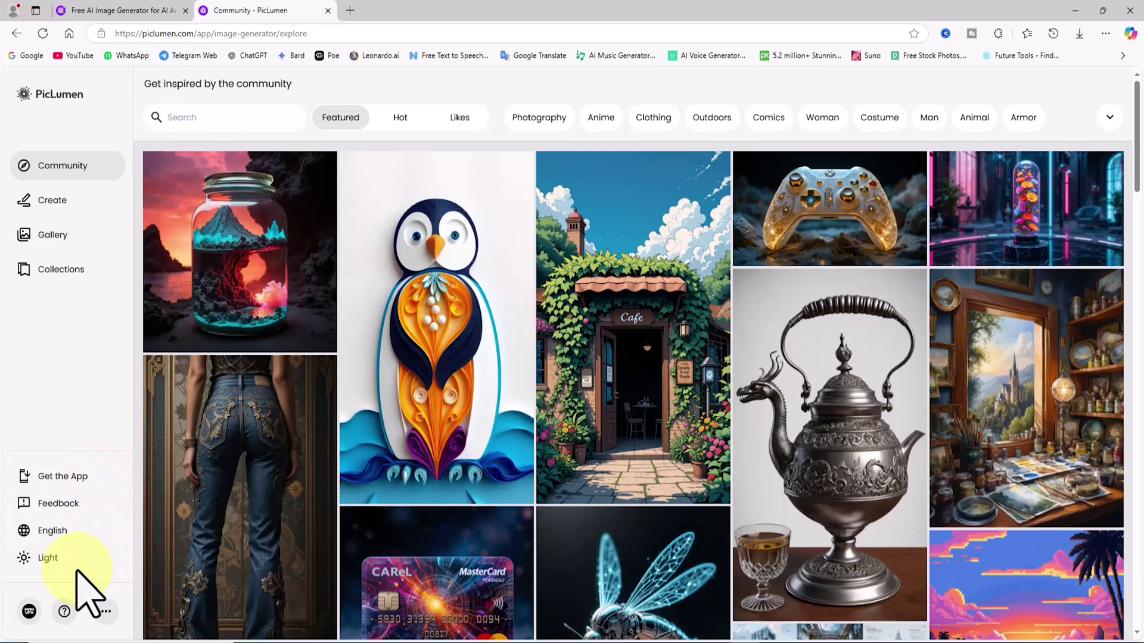
click(61, 525)
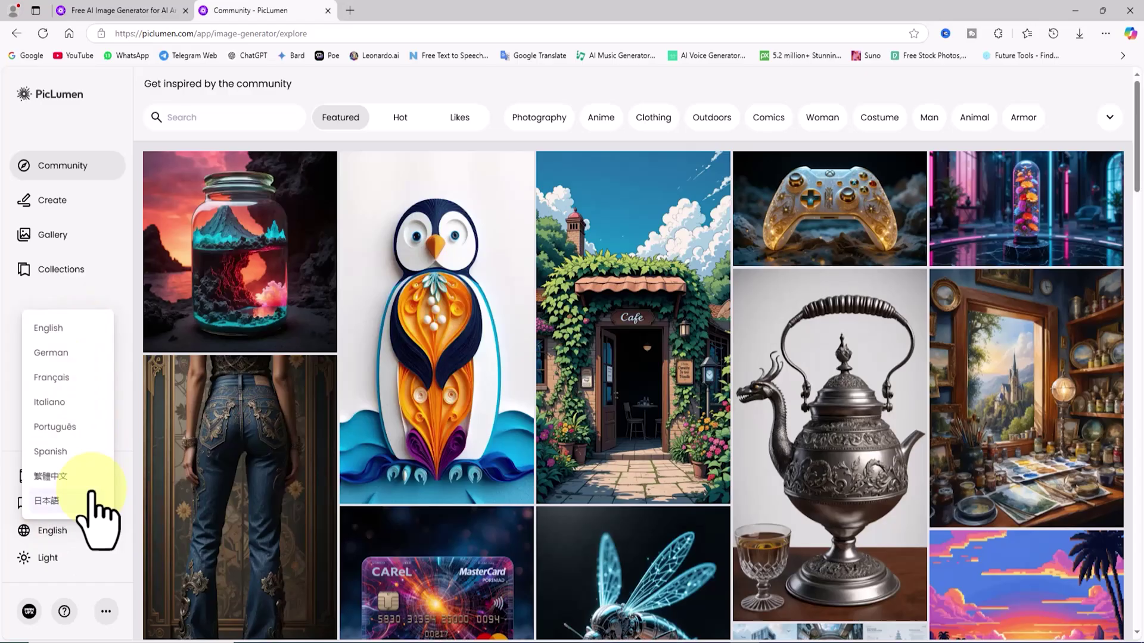
click(127, 546)
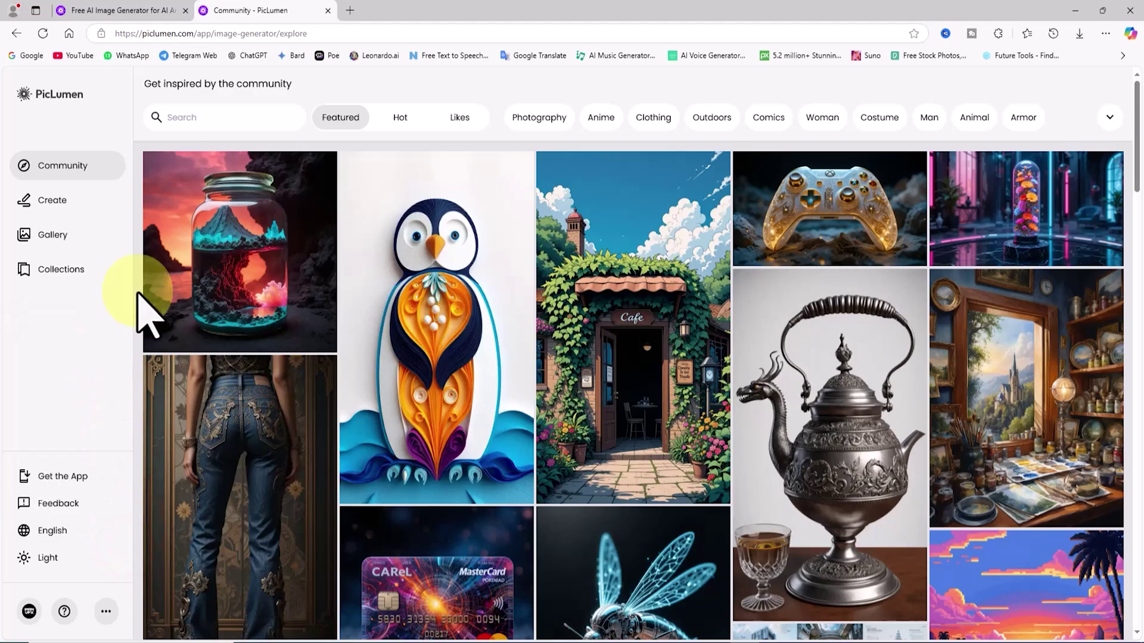
- Browse the featured community images and view the prompt and settings of the ornate Xbox controller image
scroll(667, 350, down, 10)
scroll(667, 351, down, 15)
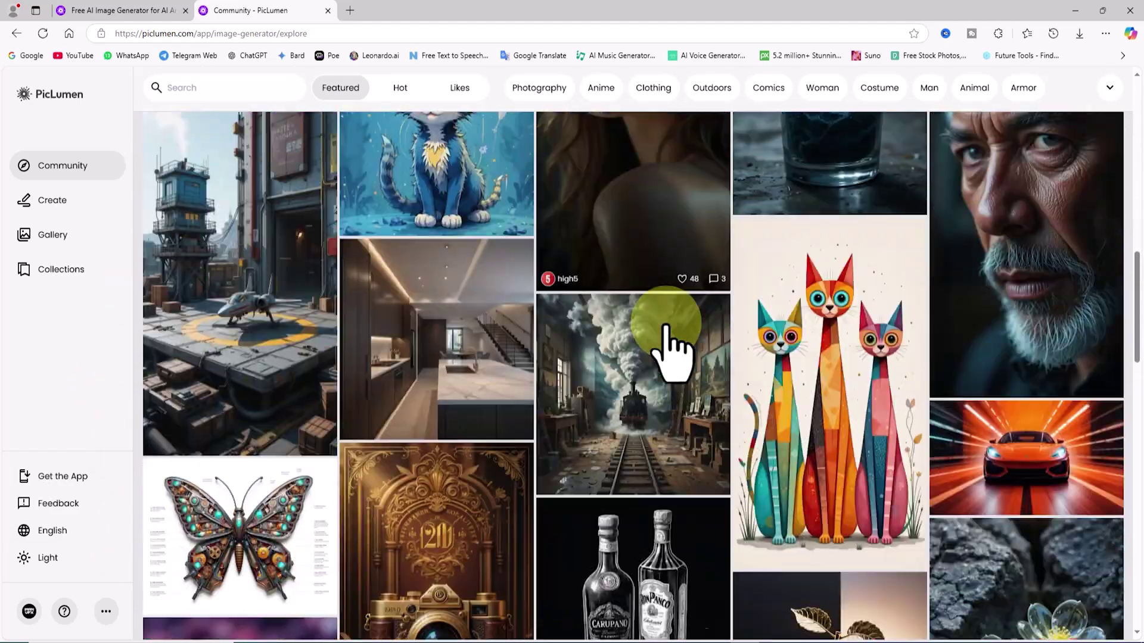
scroll(670, 352, down, 5)
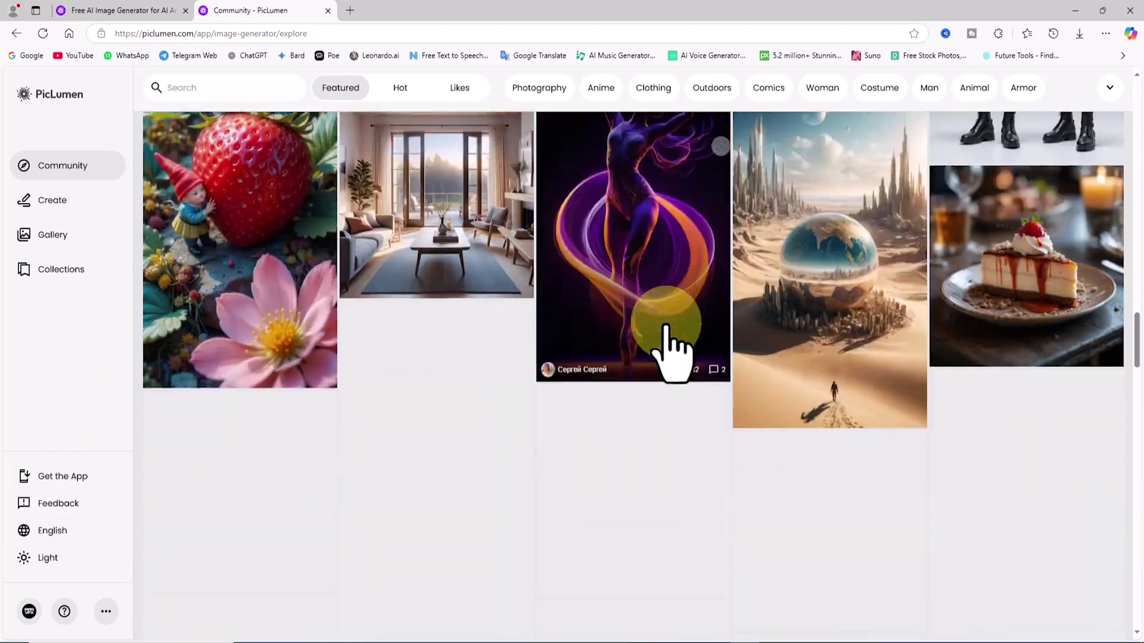
scroll(671, 352, up, 20)
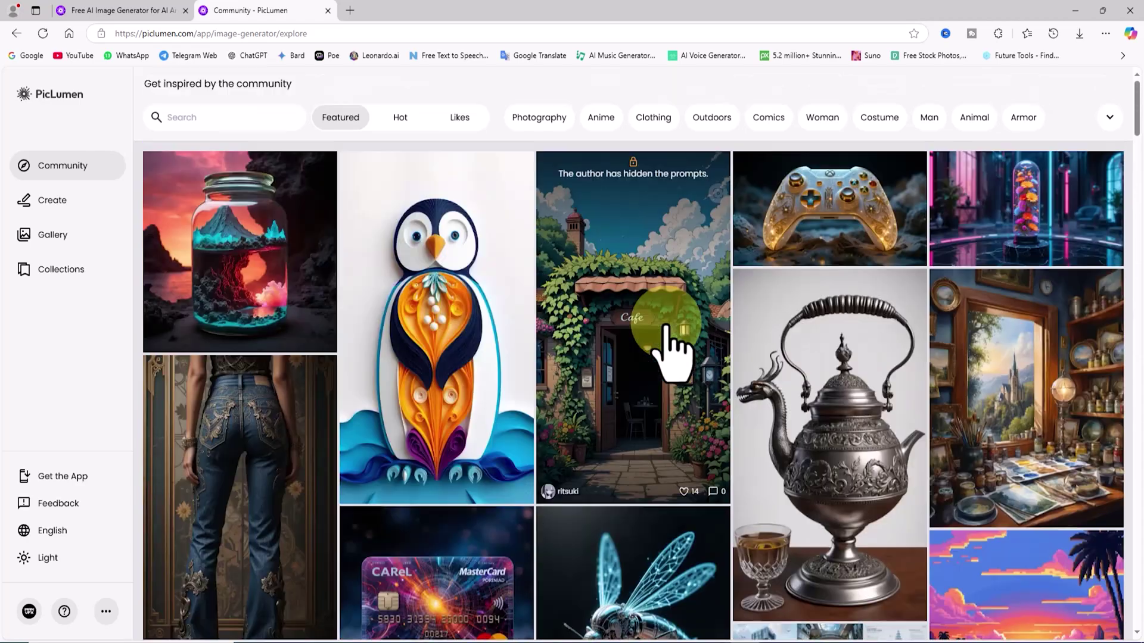
click(860, 213)
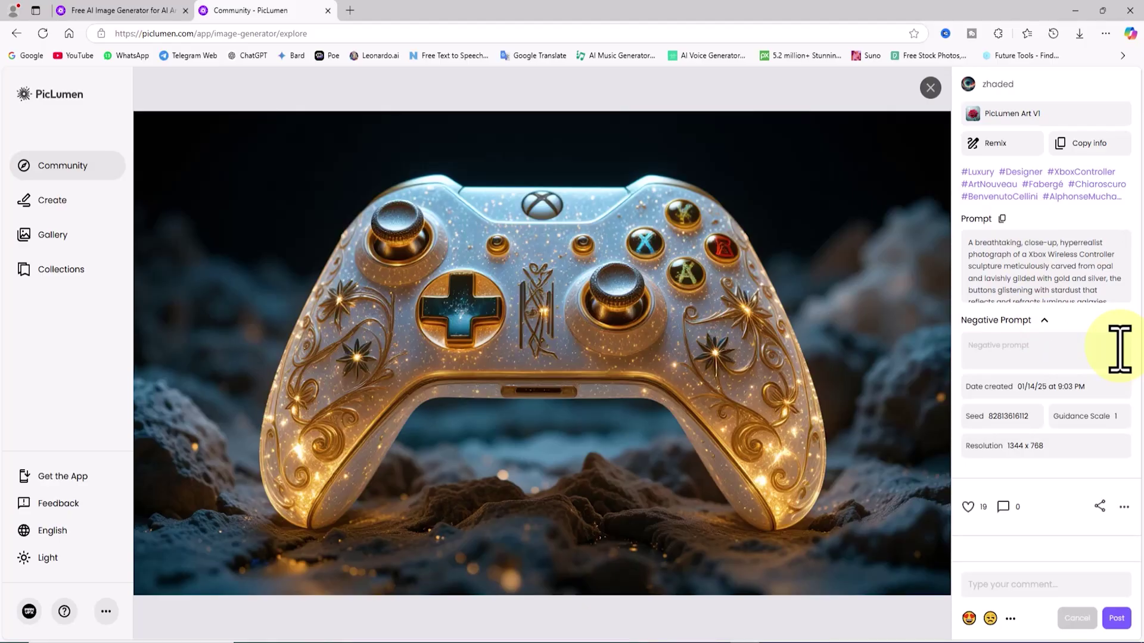
click(931, 86)
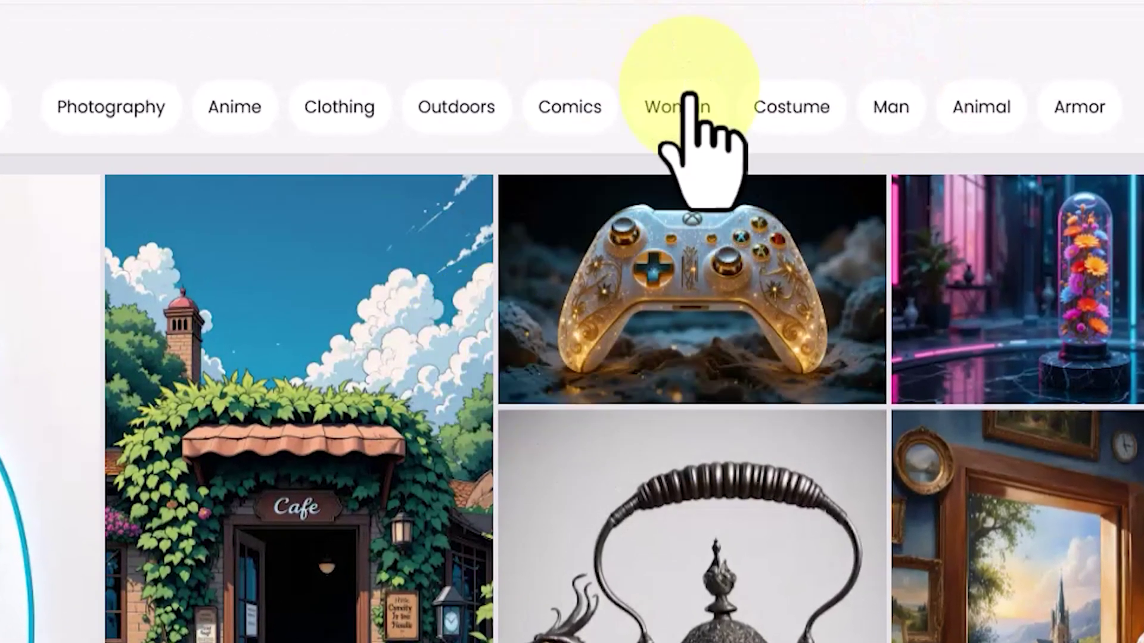
- Filter the community images by the Woman category and browse them
click(688, 106)
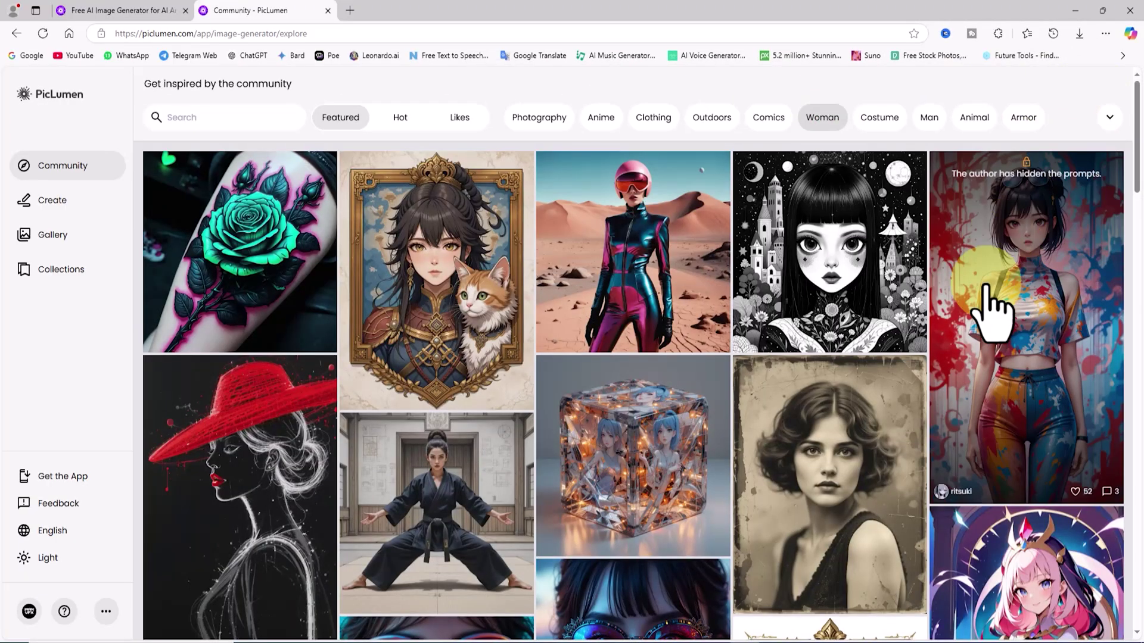
scroll(982, 304, down, 5)
scroll(986, 314, up, 5)
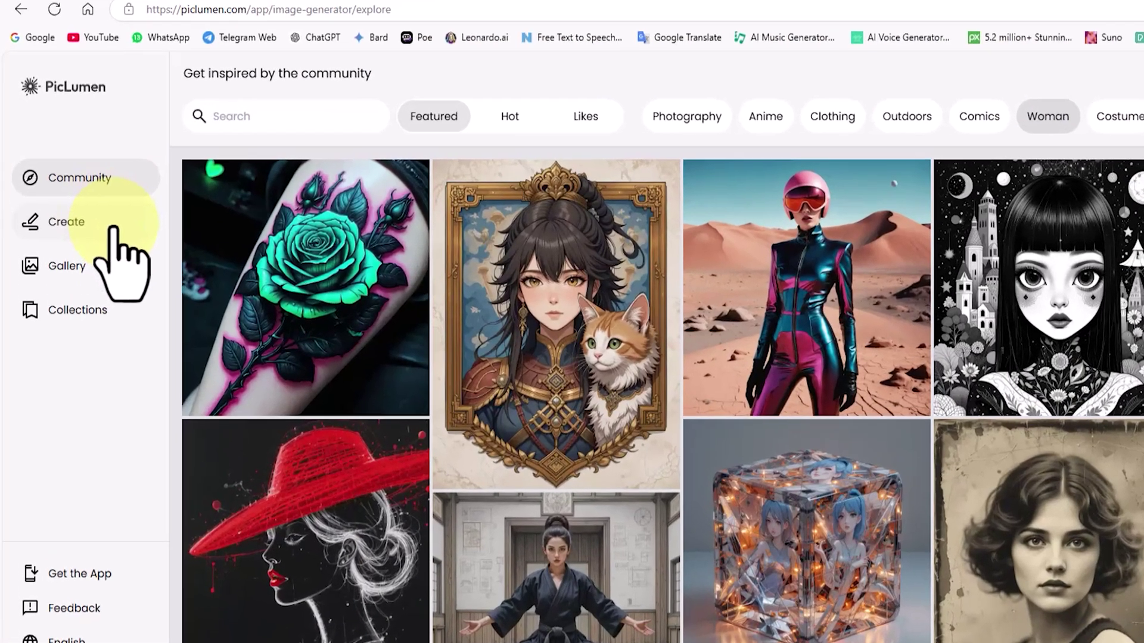
- Open the Create page and paste a prompt for a realistic portrait of Taylor Swift in her early 40s
click(89, 204)
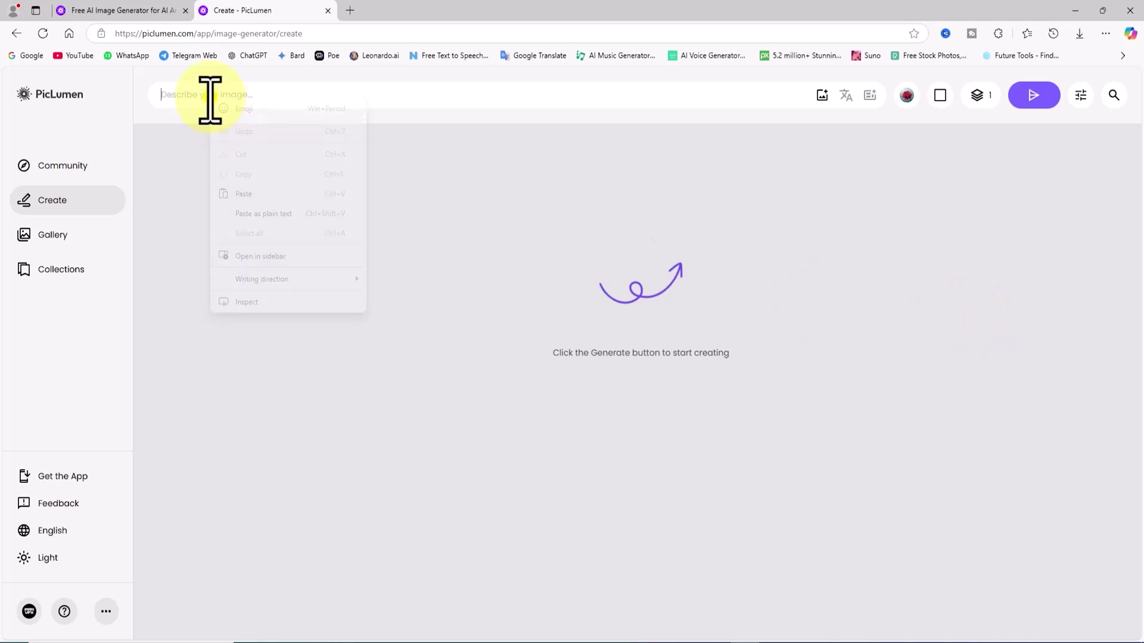
click(296, 196)
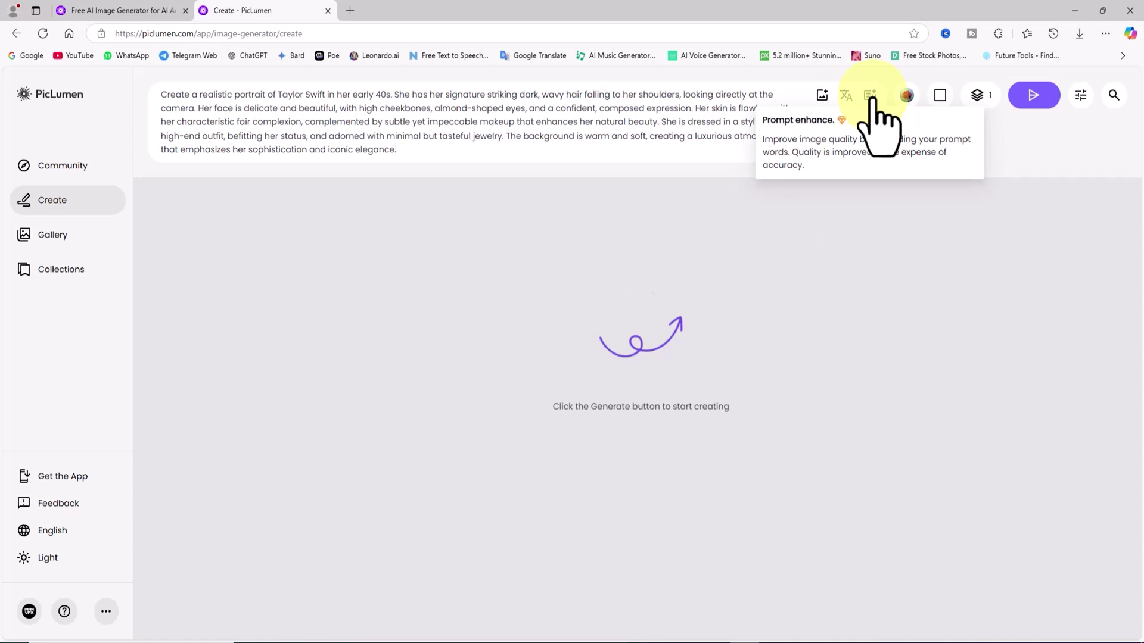
click(870, 111)
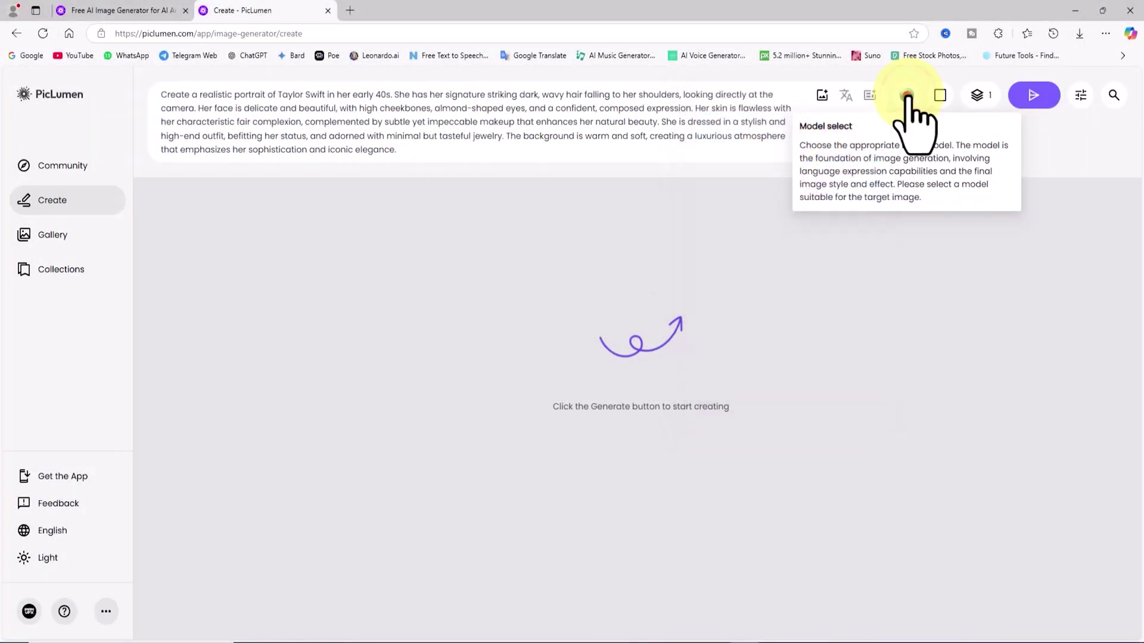
- Select PicLumen Realistic V2 as the image generation model
click(911, 303)
click(906, 96)
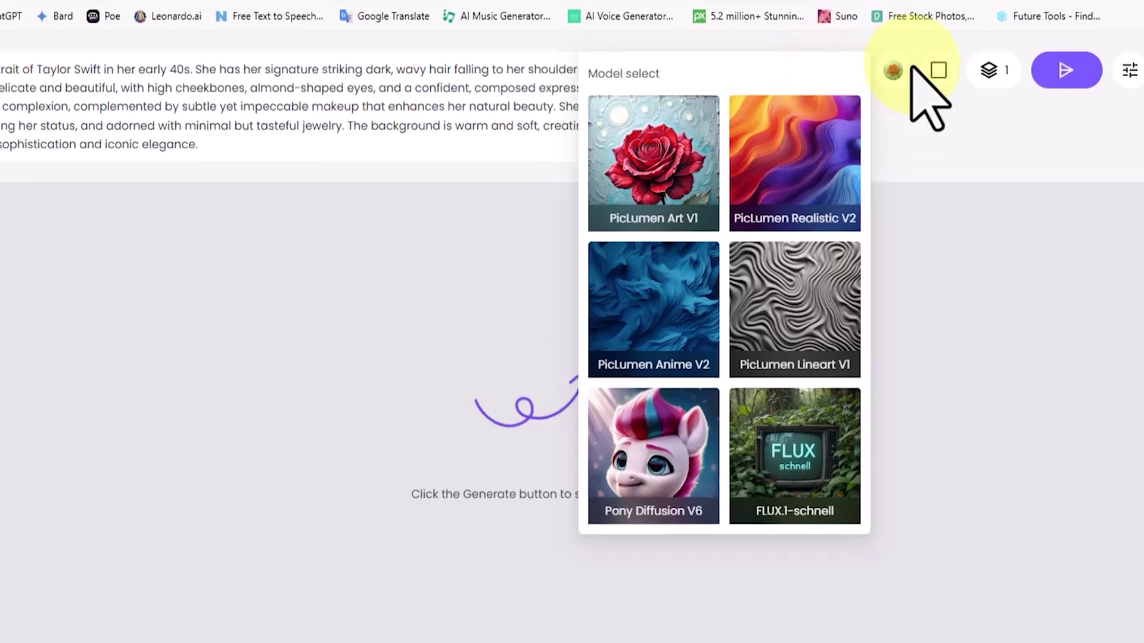
click(892, 70)
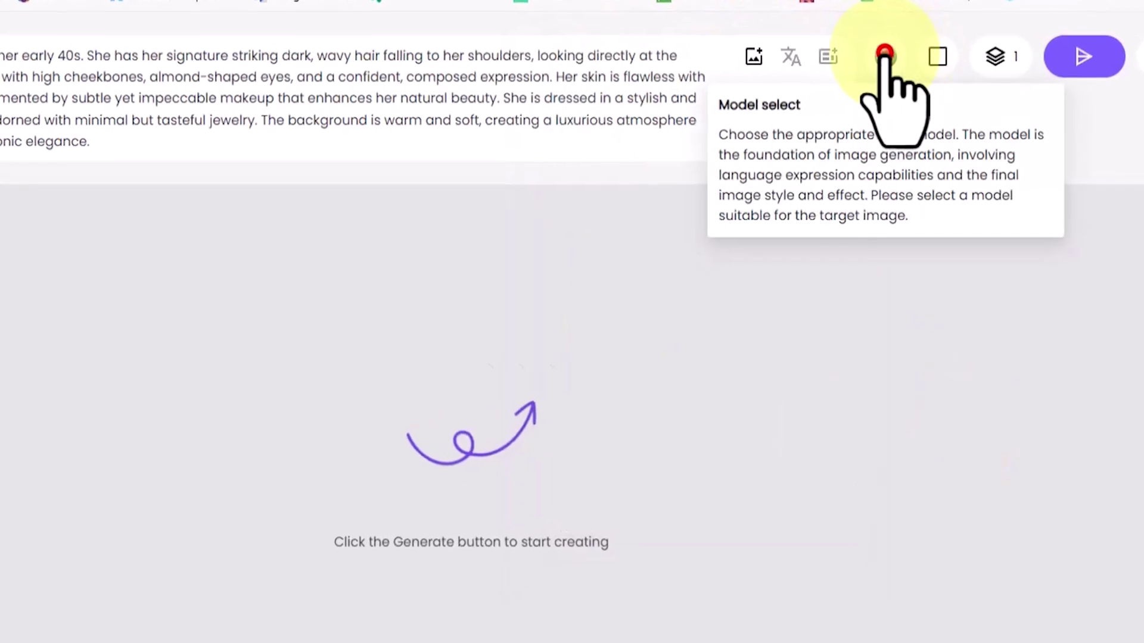
click(885, 59)
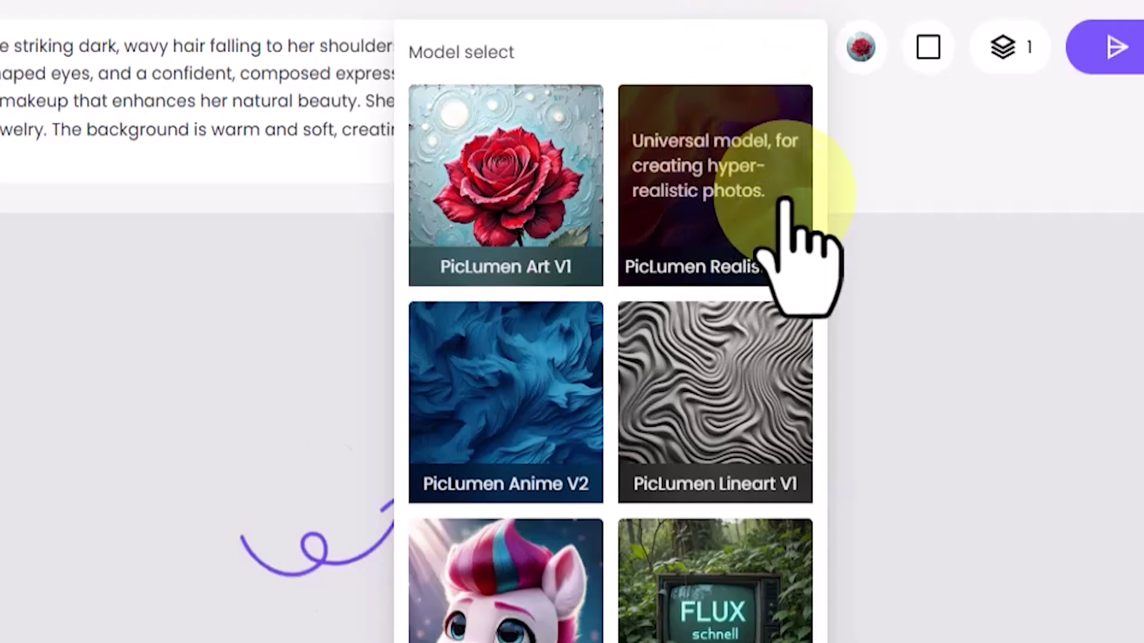
click(784, 193)
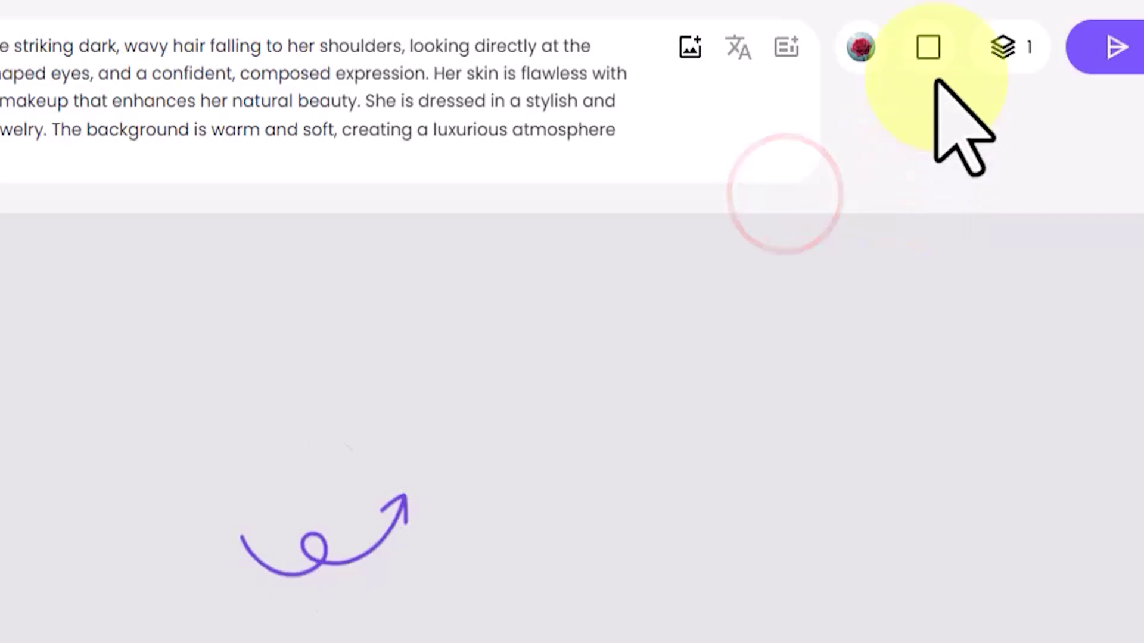
- Set the aspect ratio to 16:9 landscape and the number of images to 2
click(931, 49)
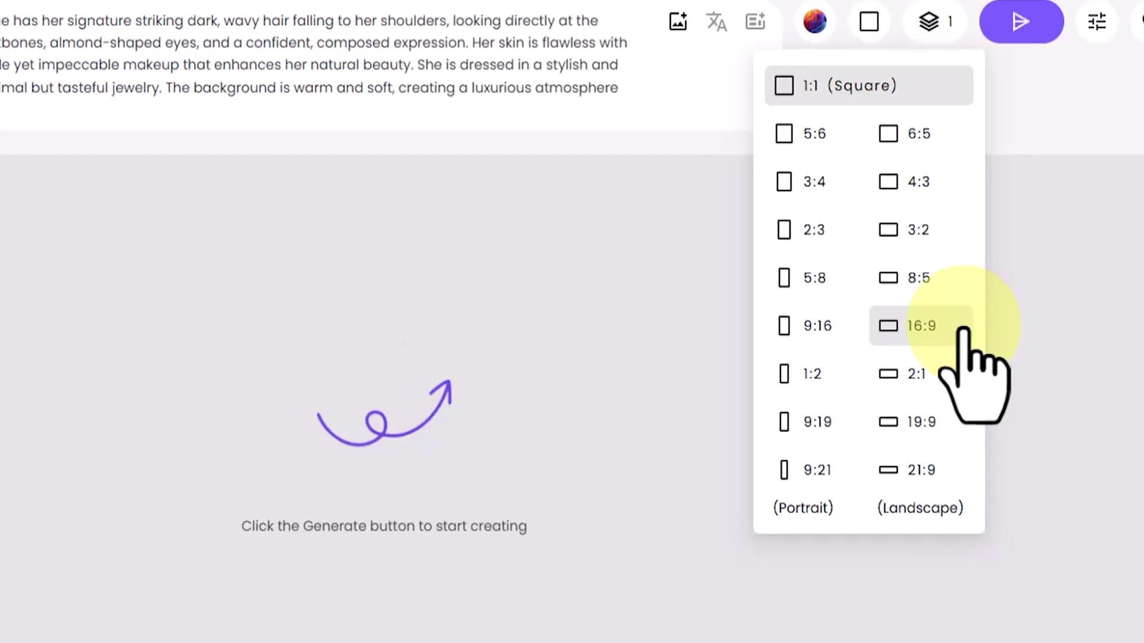
click(963, 329)
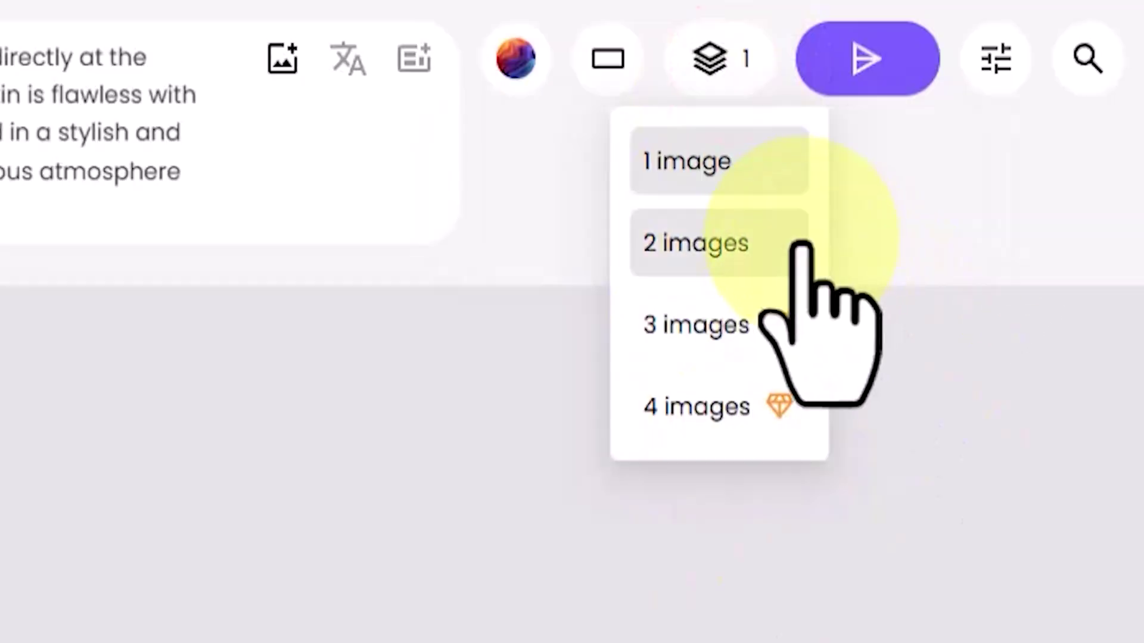
click(794, 234)
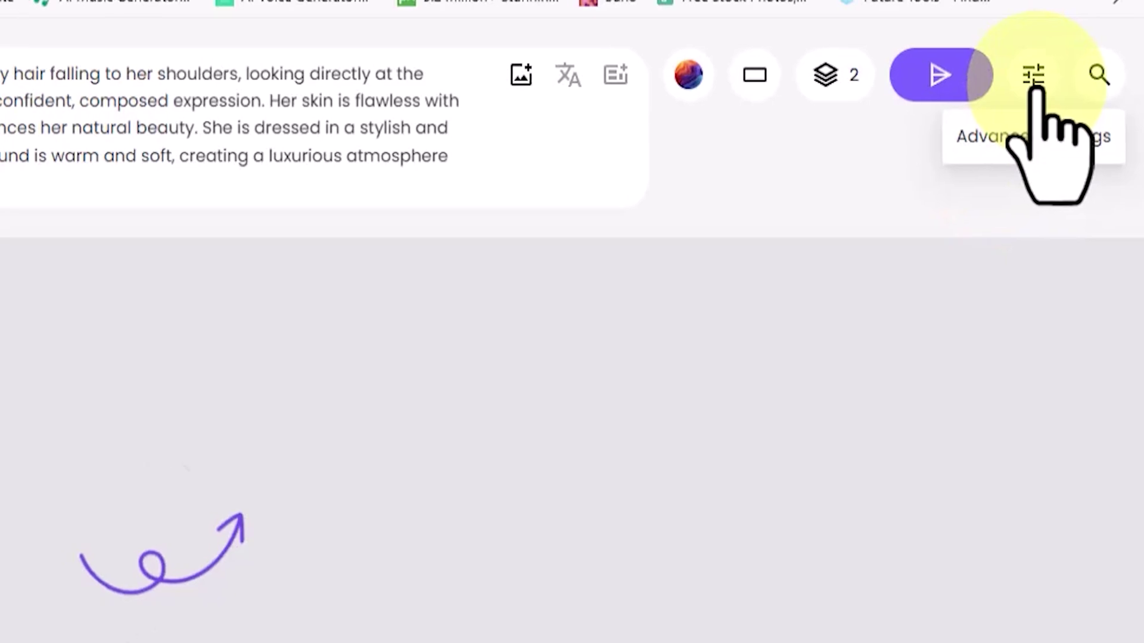
- Show the advanced settings and generate the images from the portrait prompt
click(1020, 70)
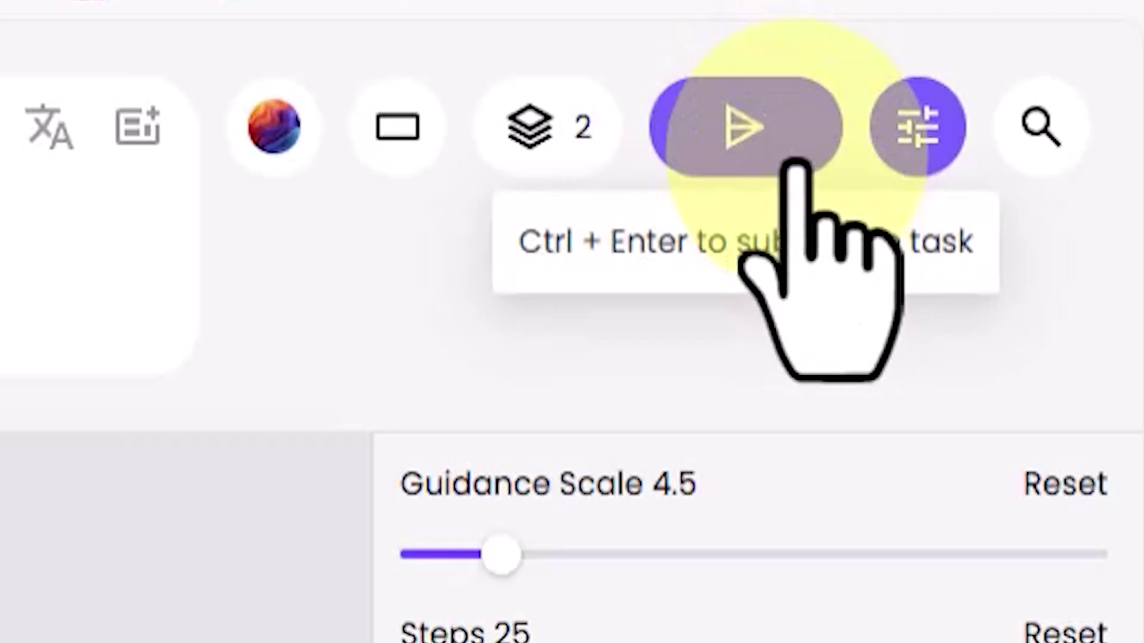
click(796, 155)
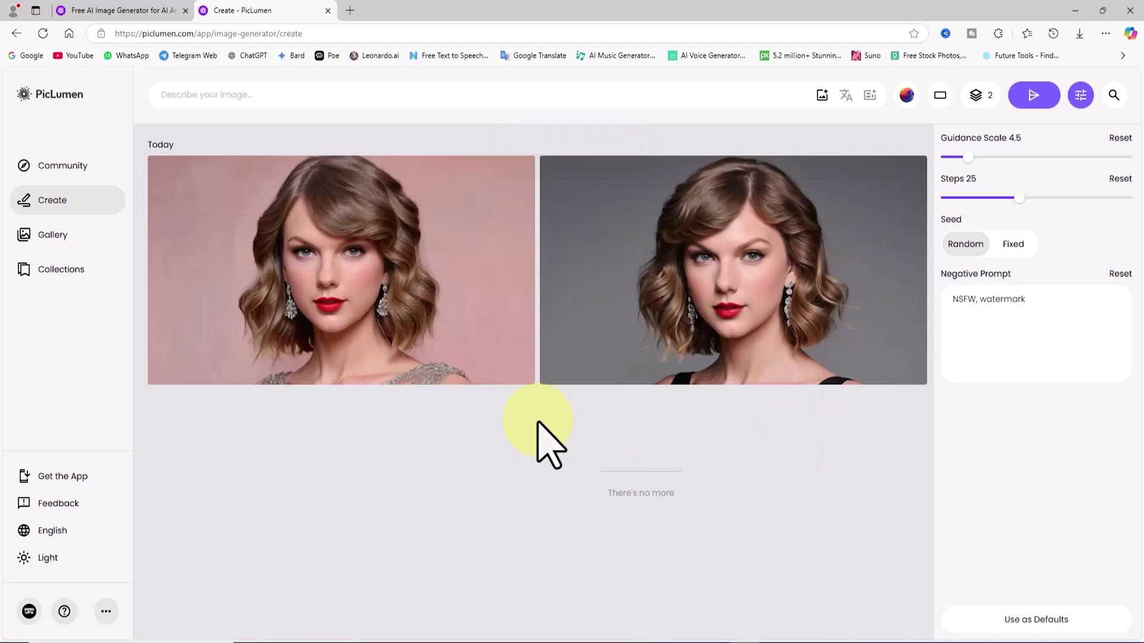
- View the two generated portraits enlarged, switching between them to compare, and close the image viewer
mouse_move(437, 250)
click(477, 241)
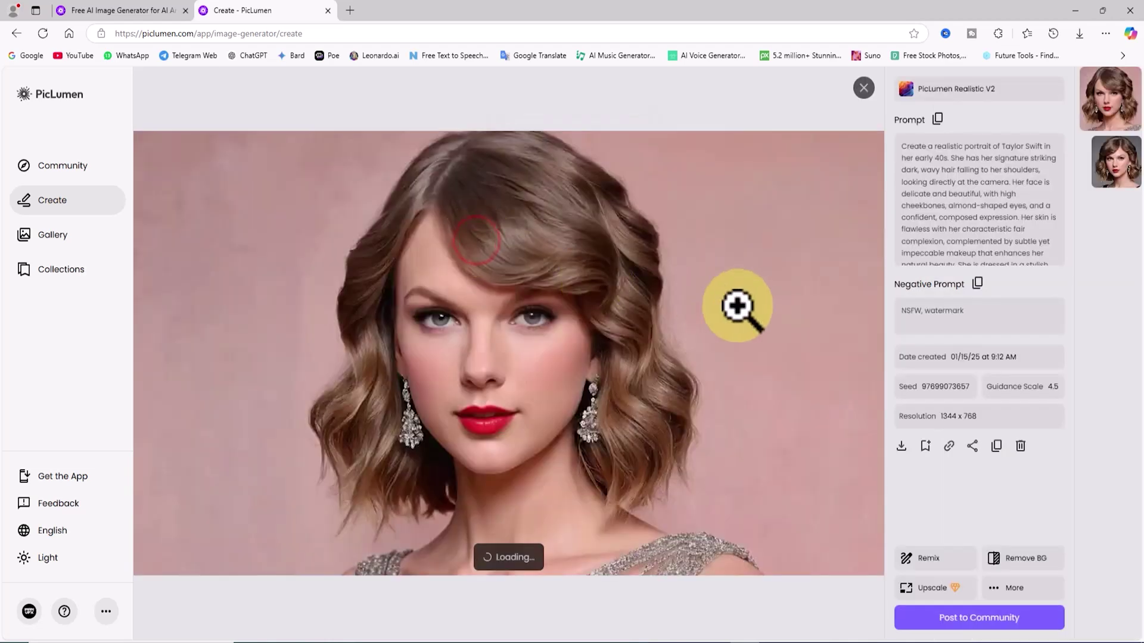
click(1115, 157)
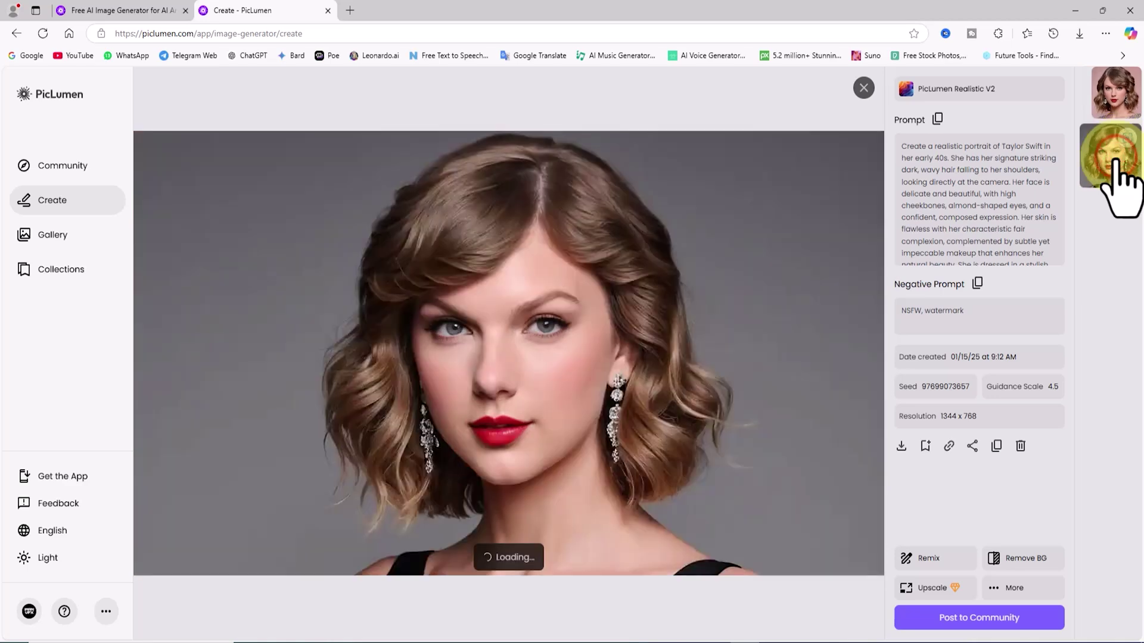
click(1122, 94)
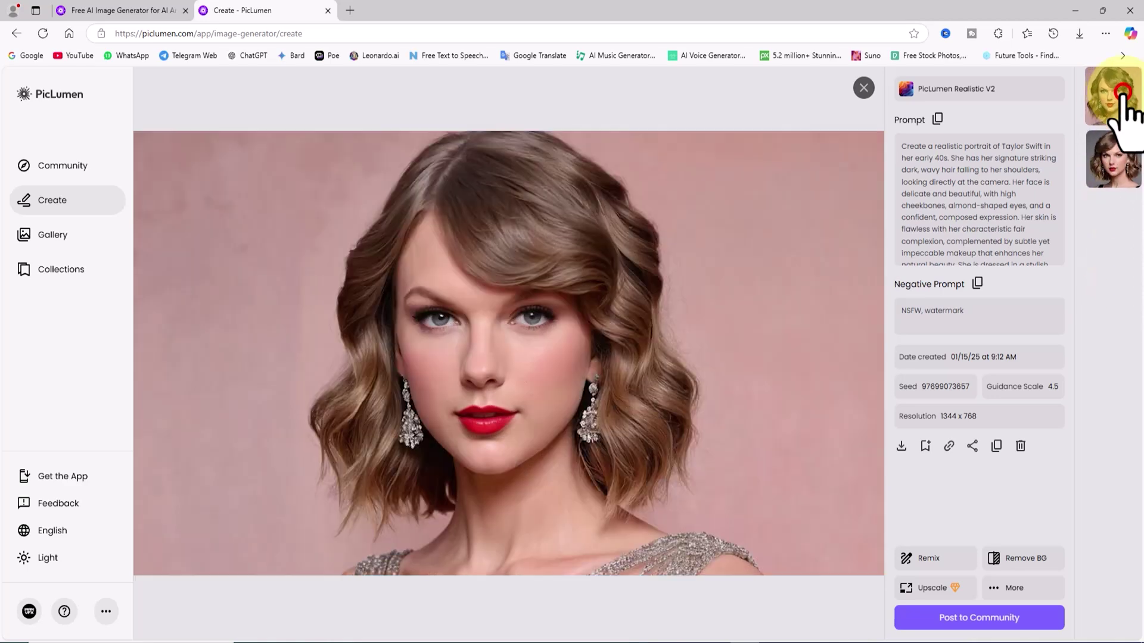
click(1123, 160)
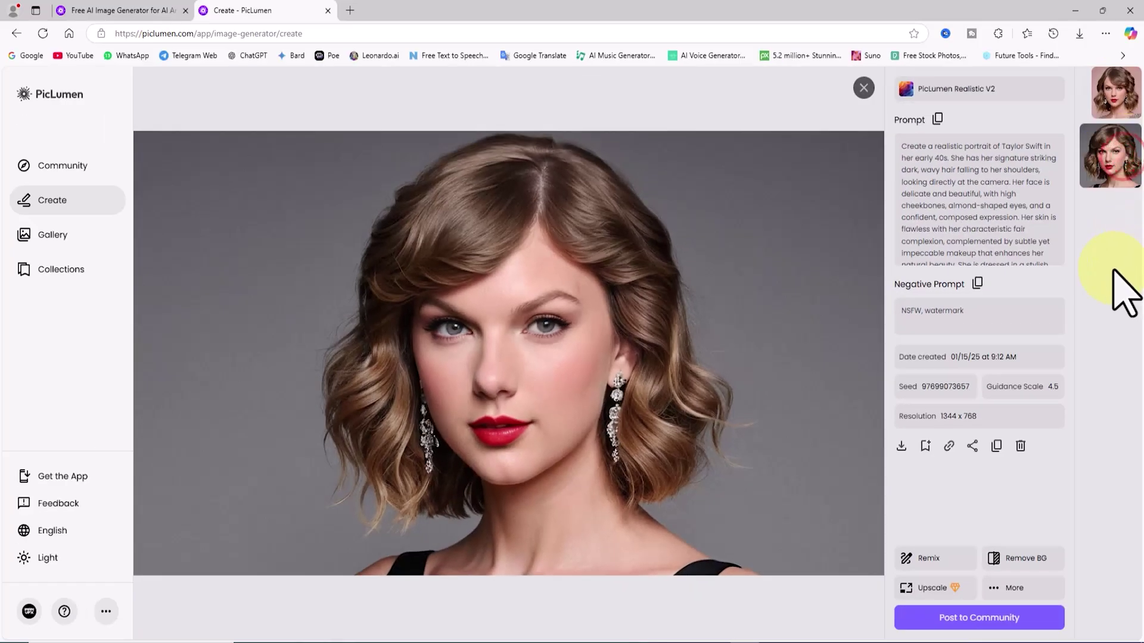
click(864, 88)
- Generate images from the prompt "Emerald-Goddess-Style,realistic, beautiful face" using the PicLumen Art V1 model
mouse_move(405, 304)
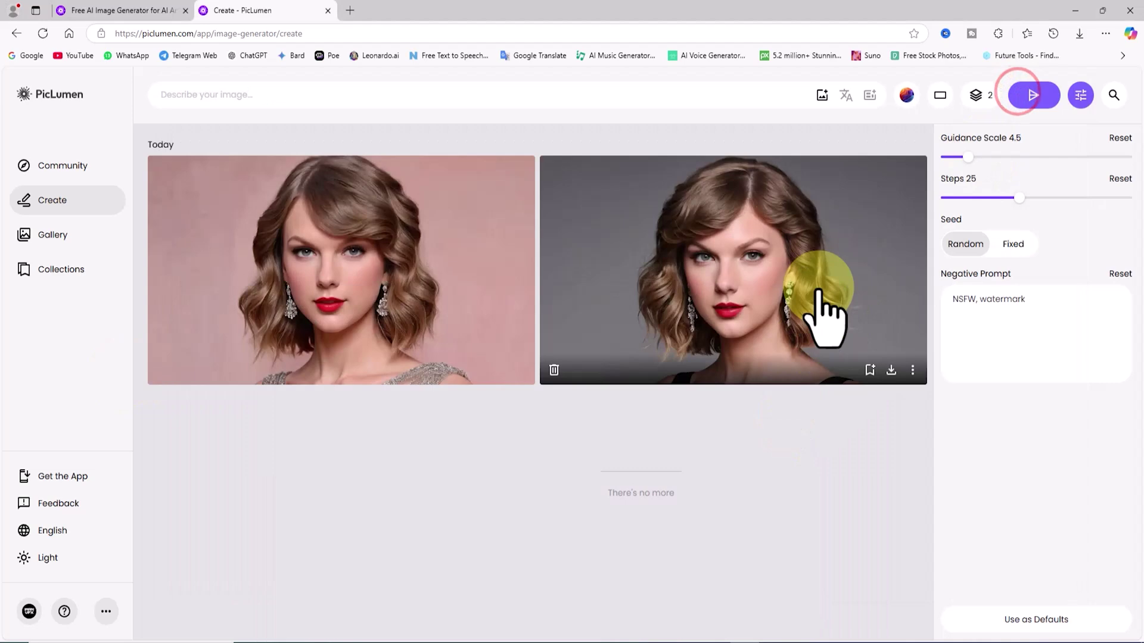
right_click(265, 96)
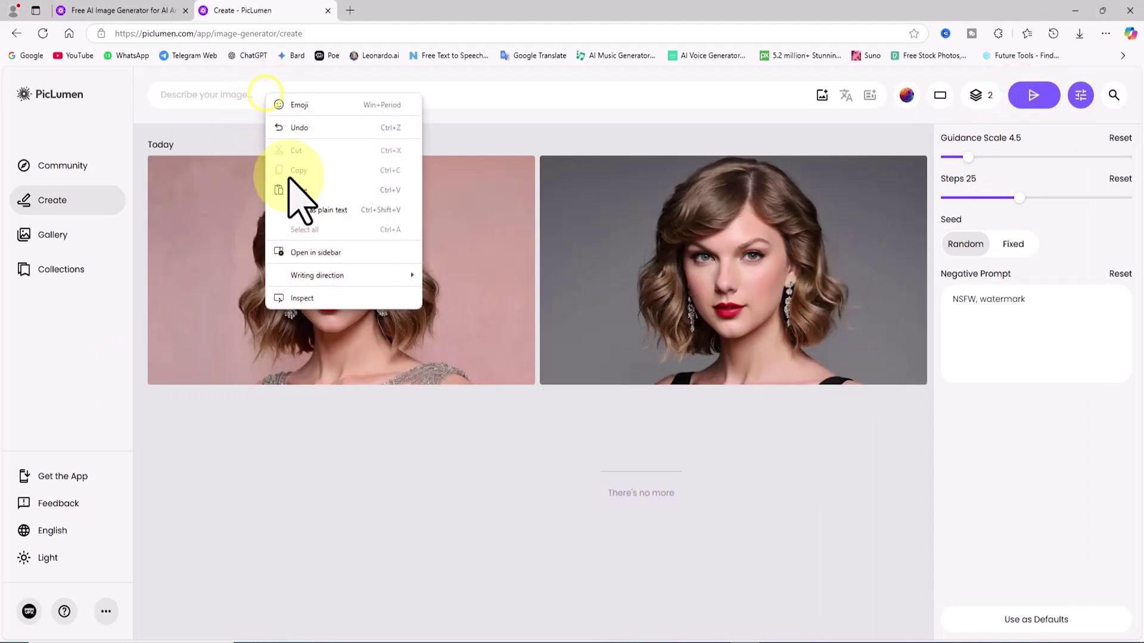
click(319, 189)
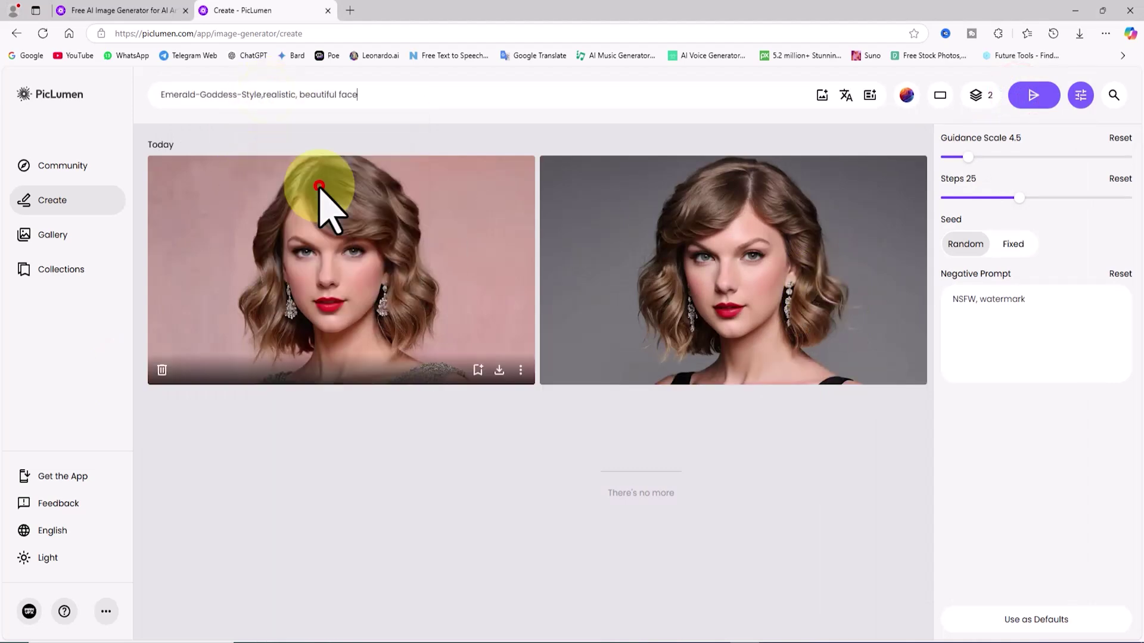
click(906, 96)
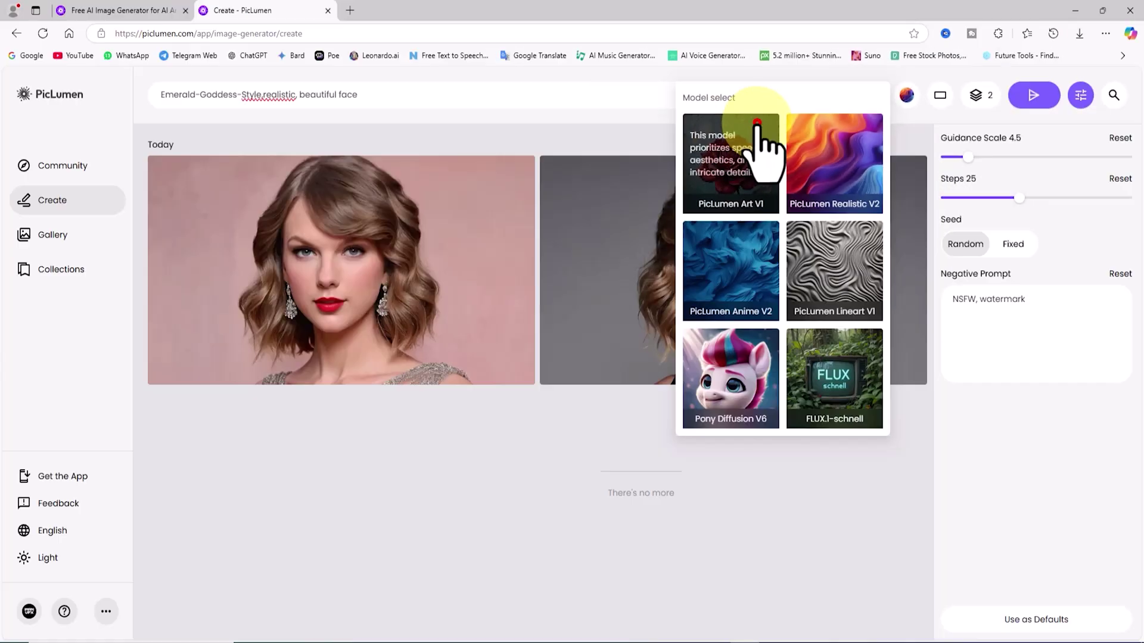
click(629, 146)
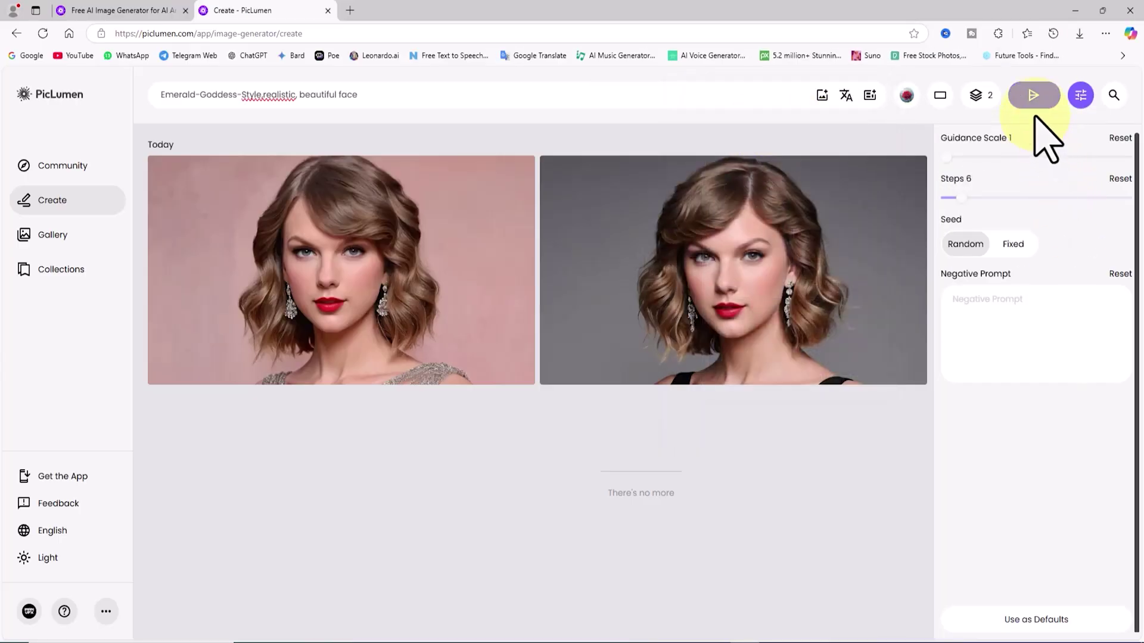
click(1036, 94)
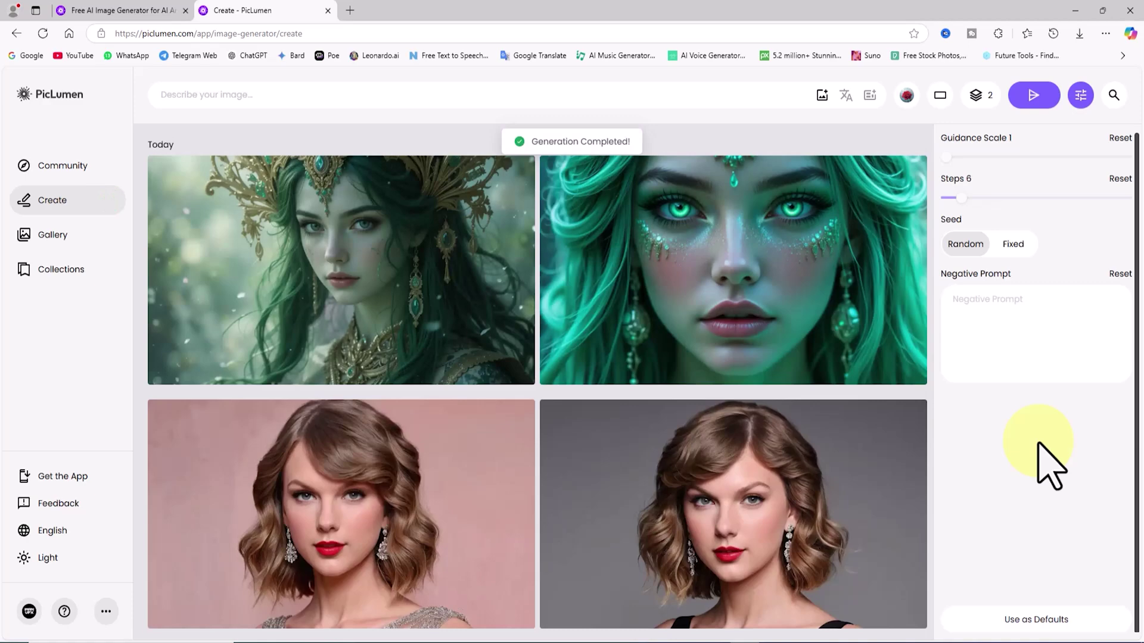
- View the two generated emerald goddess images enlarged and close the image viewer
click(212, 269)
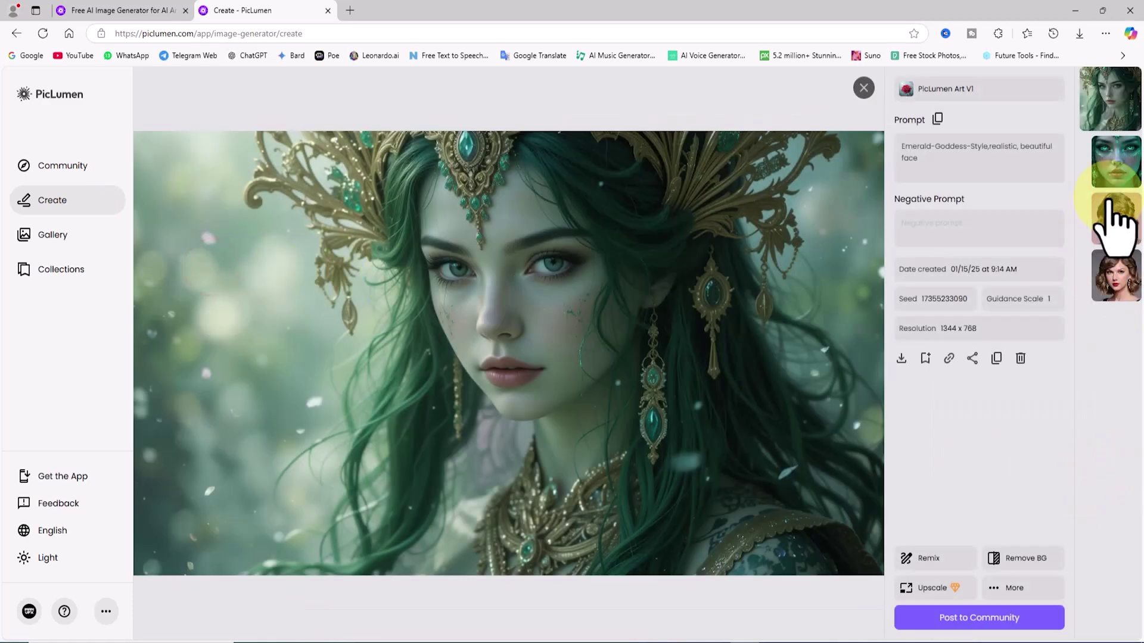
click(1126, 162)
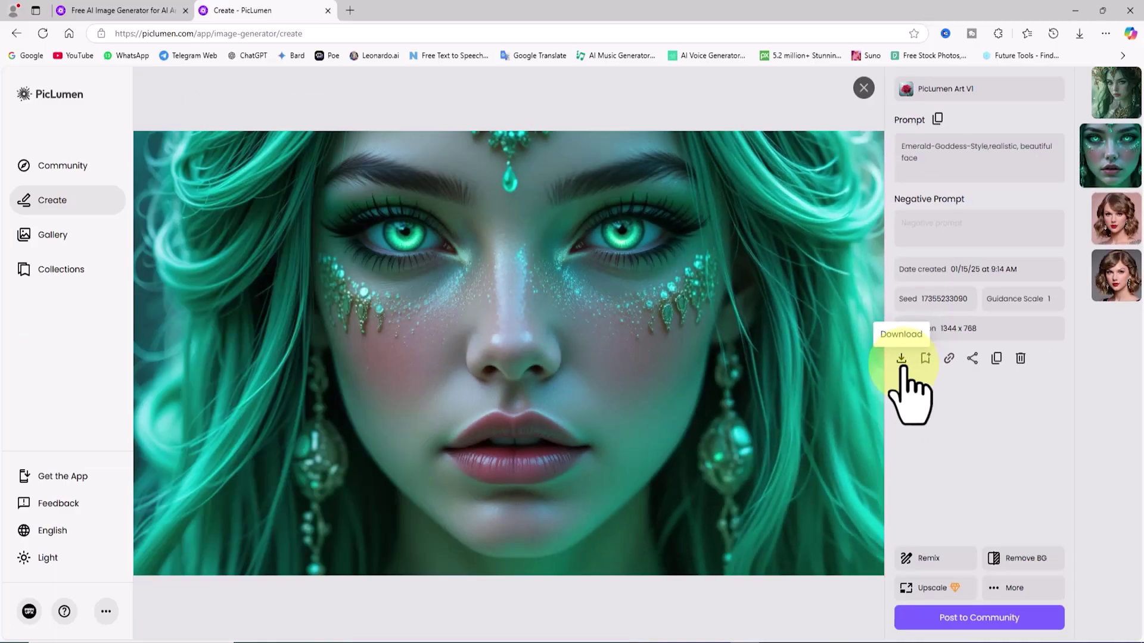
click(566, 262)
click(1116, 86)
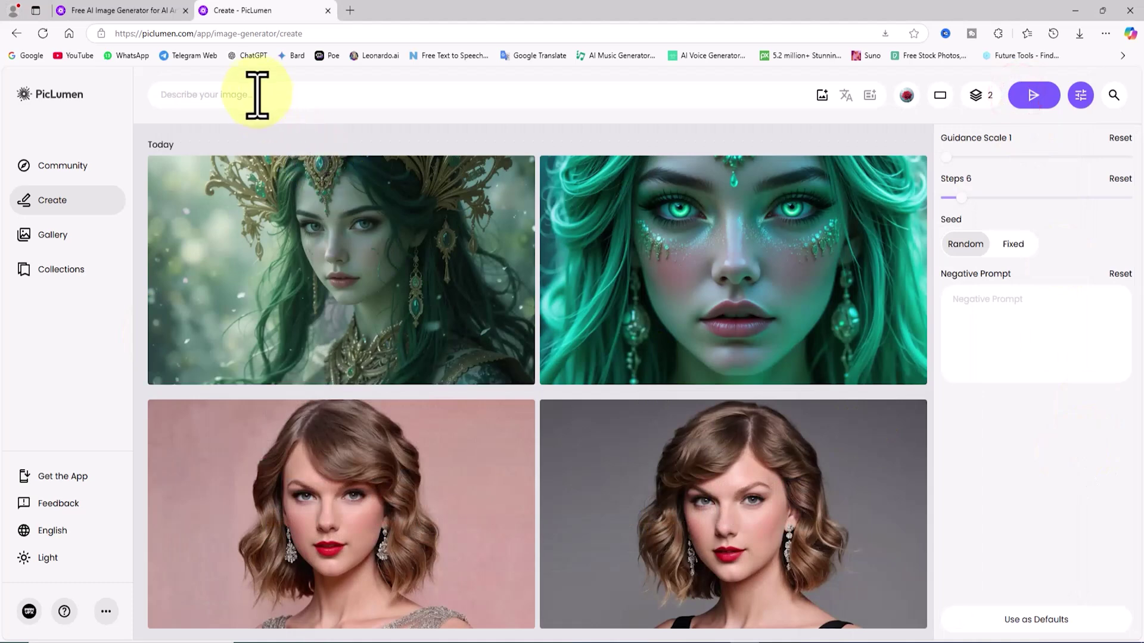
- Paste the "A serene 1-girl masterpiece" Egyptian queen prompt, select PicLumen Anime V2 and generate the images
right_click(254, 94)
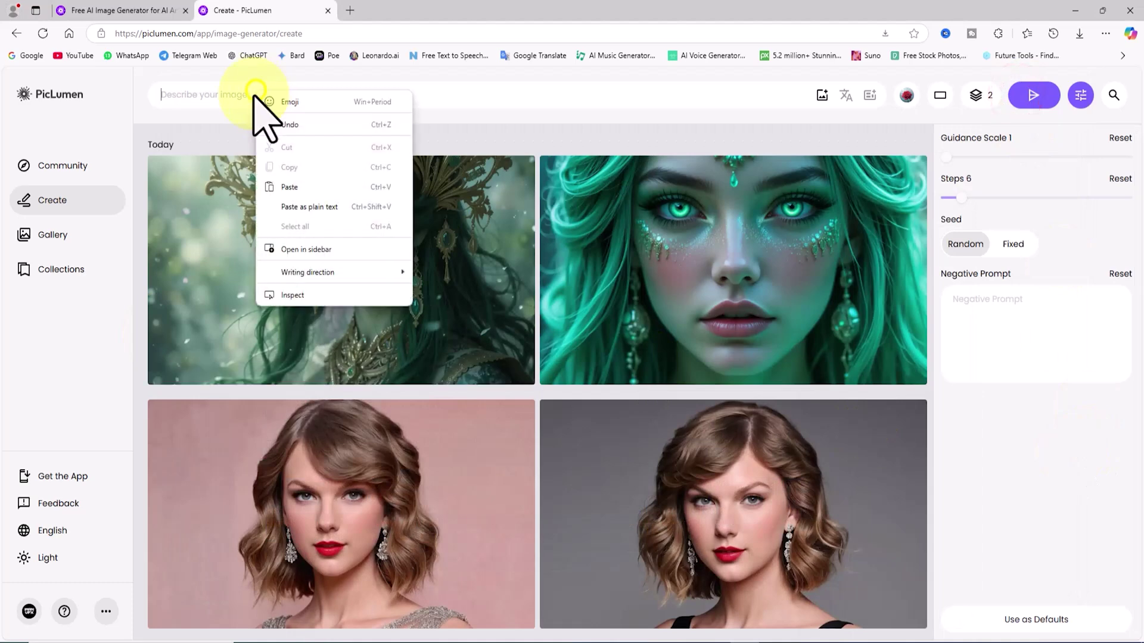
click(289, 187)
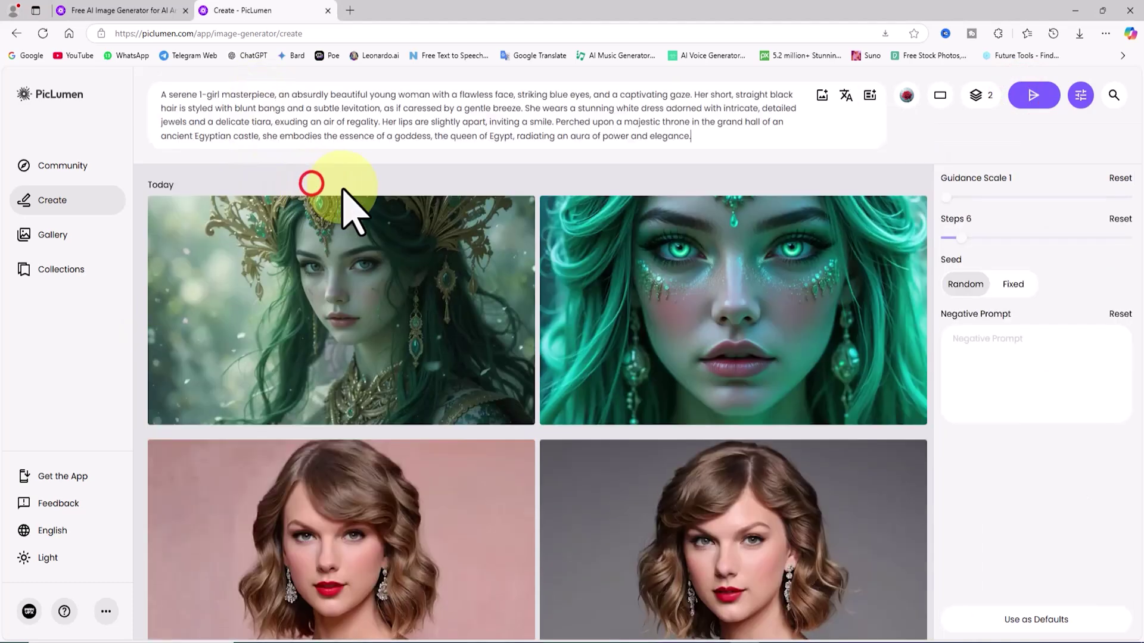
click(905, 96)
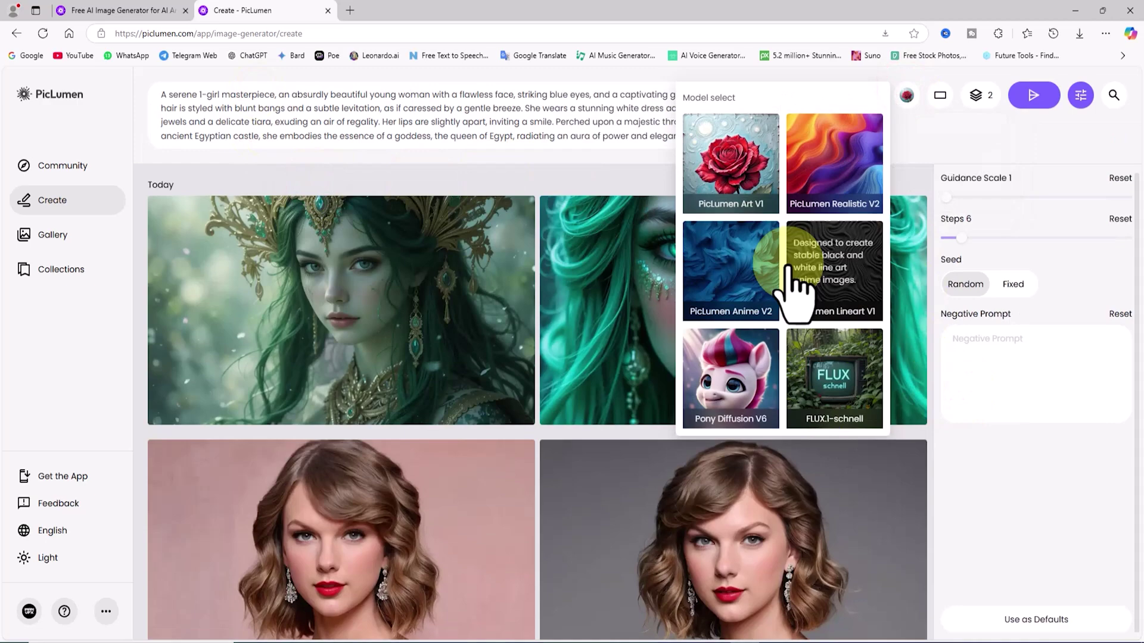
click(747, 277)
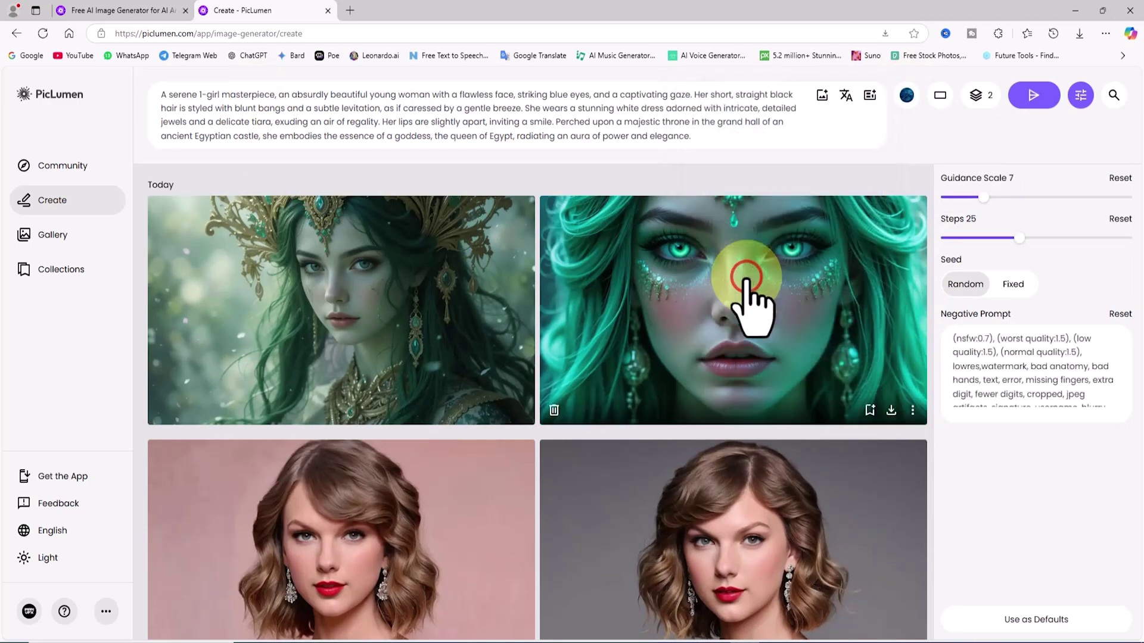
click(1050, 99)
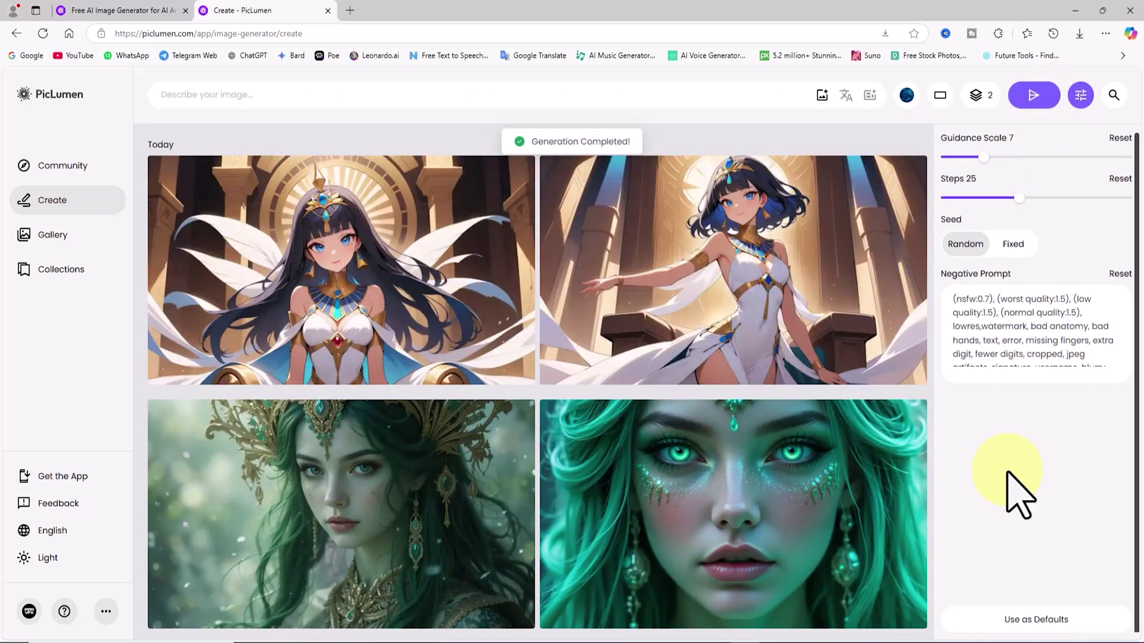
- View the two generated anime Egyptian queen images enlarged and close the image viewer
click(384, 206)
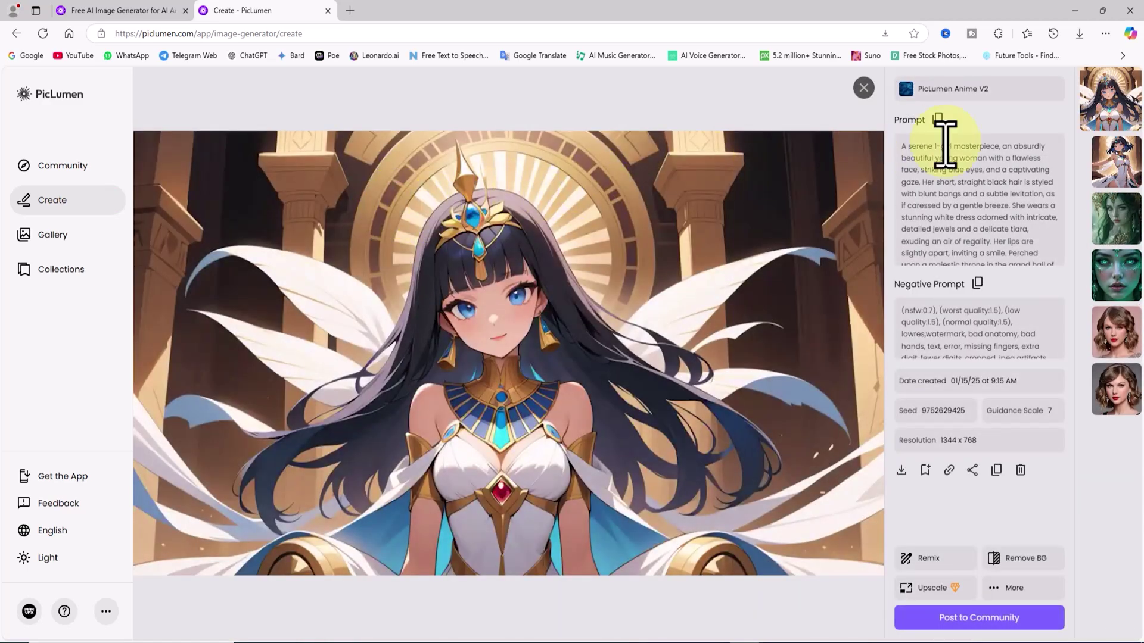
click(1124, 159)
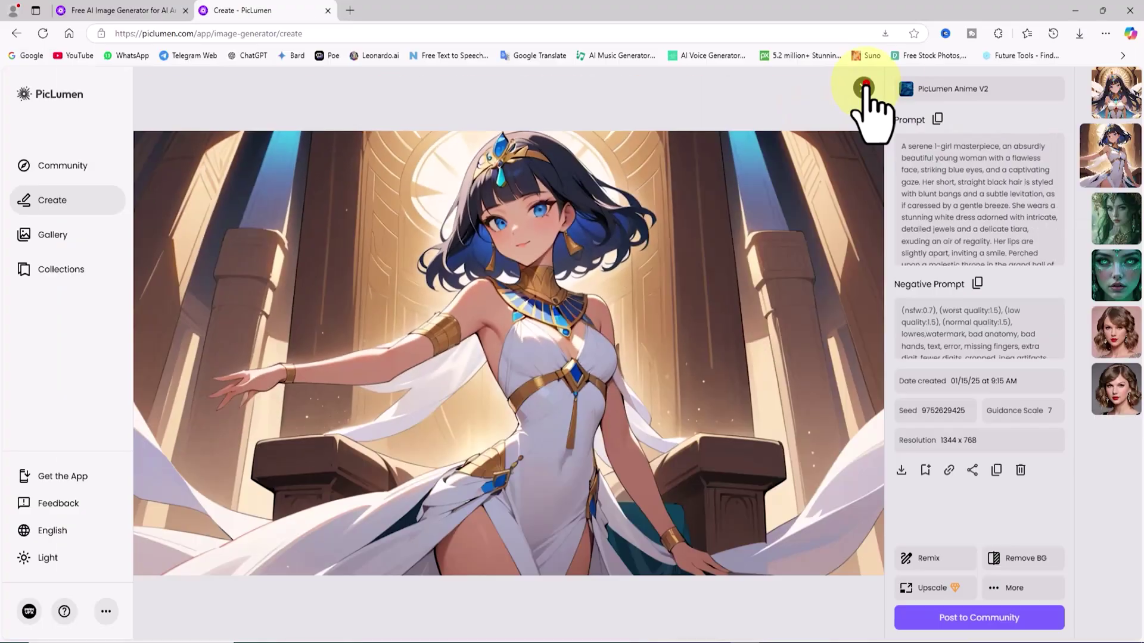
click(865, 86)
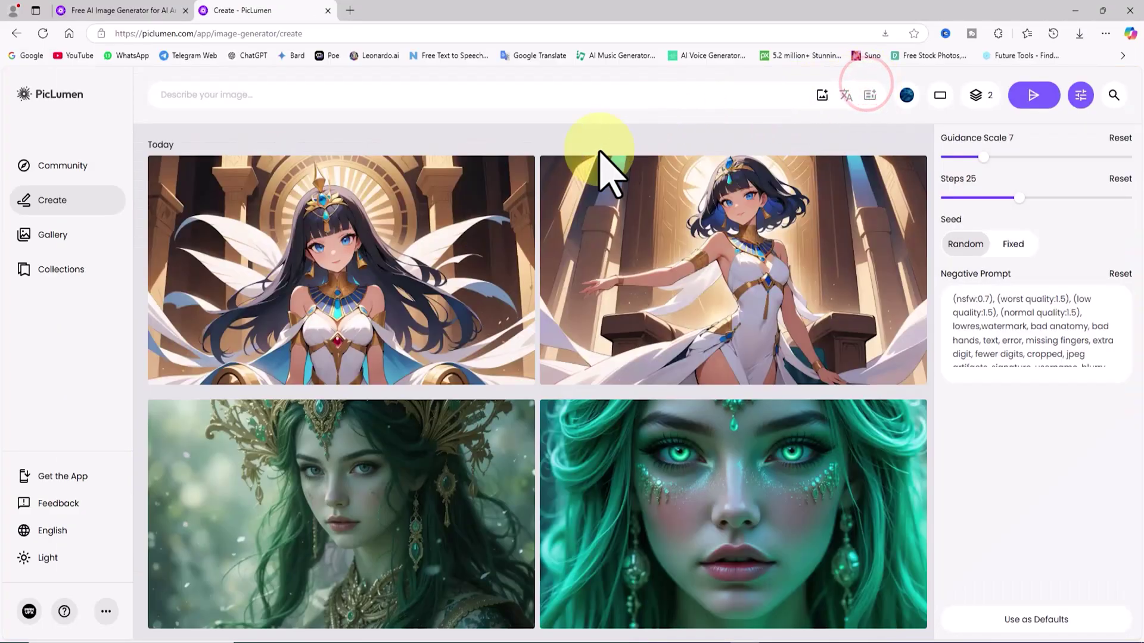
- Generate images from the prompt "Lamborghini" using the PicLumen Lineart V1 model
mouse_move(464, 359)
mouse_move(653, 384)
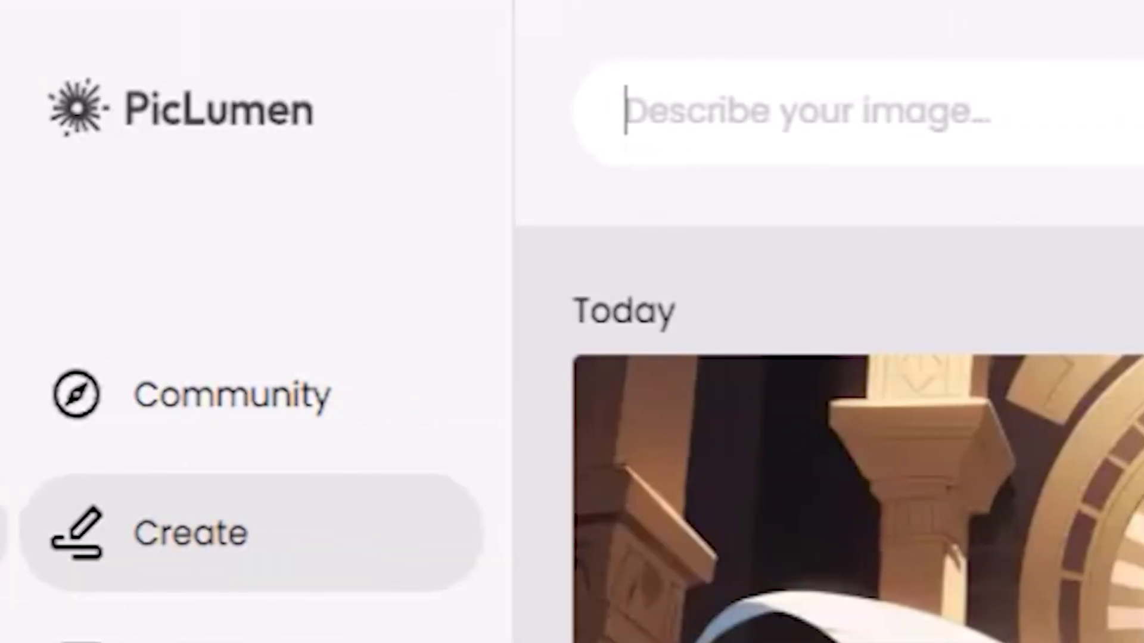
text(Lamborghini)
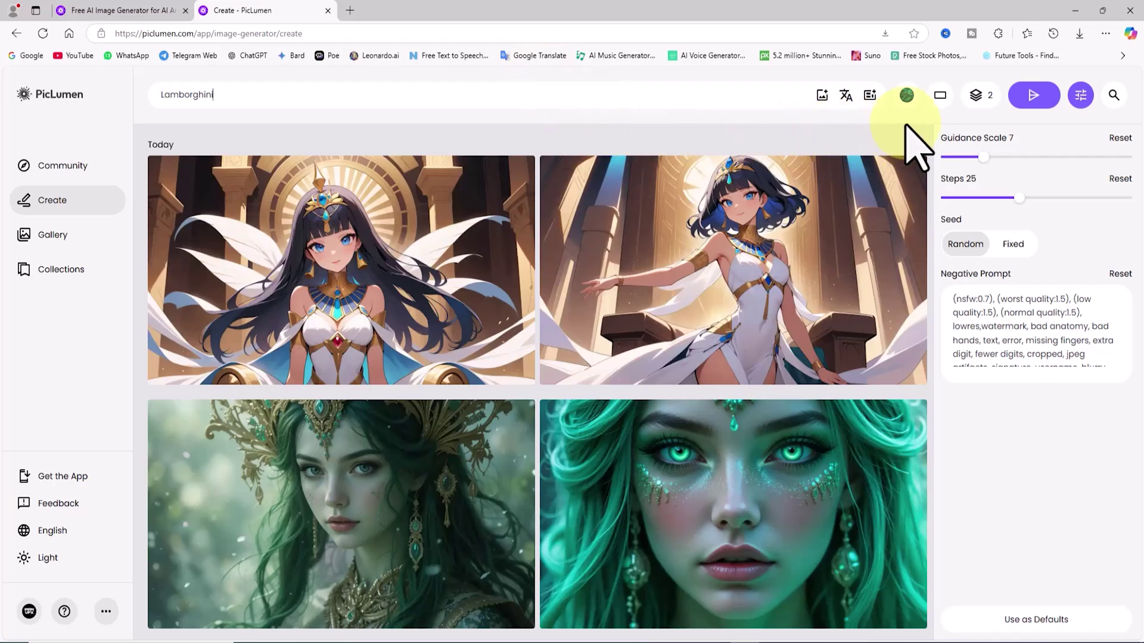
click(906, 95)
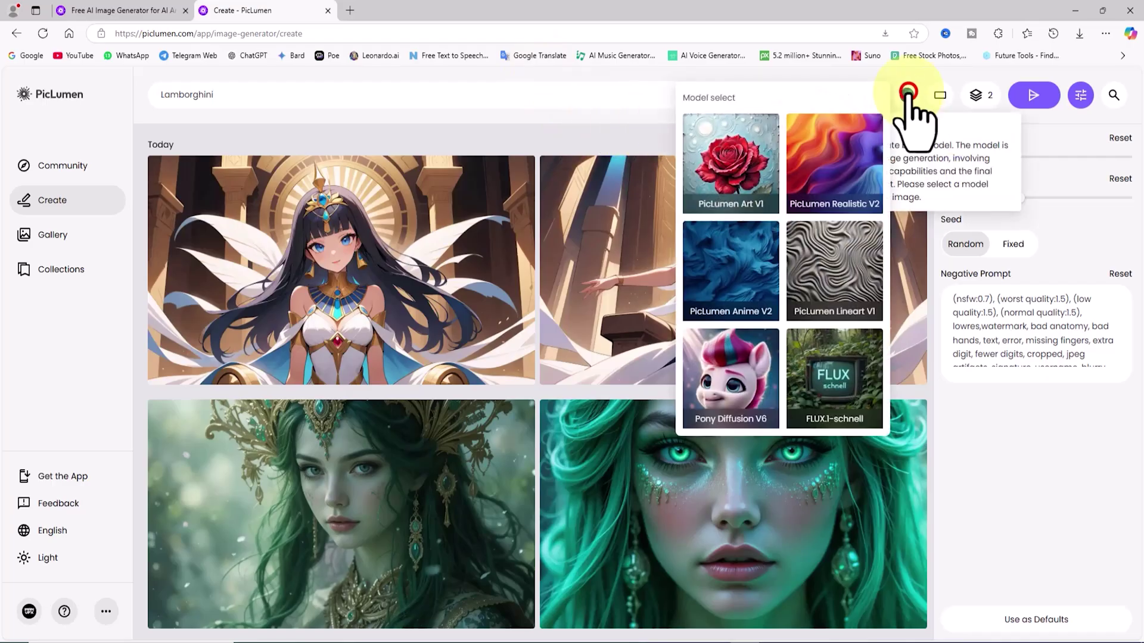
click(840, 268)
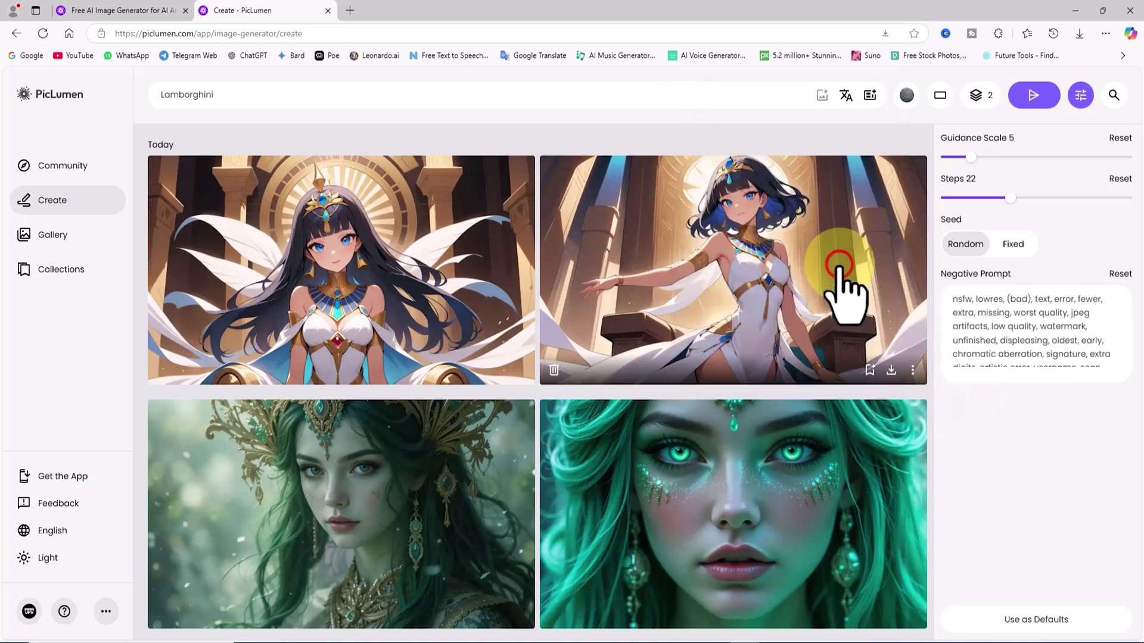
click(1048, 94)
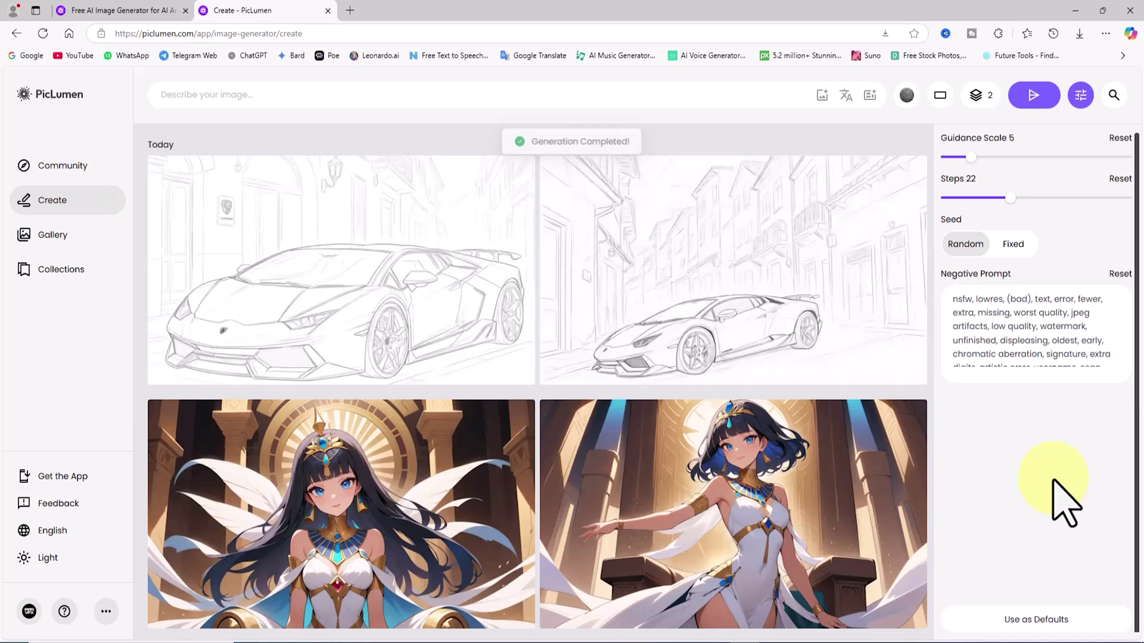
- View the two generated Lamborghini line drawings enlarged
click(400, 212)
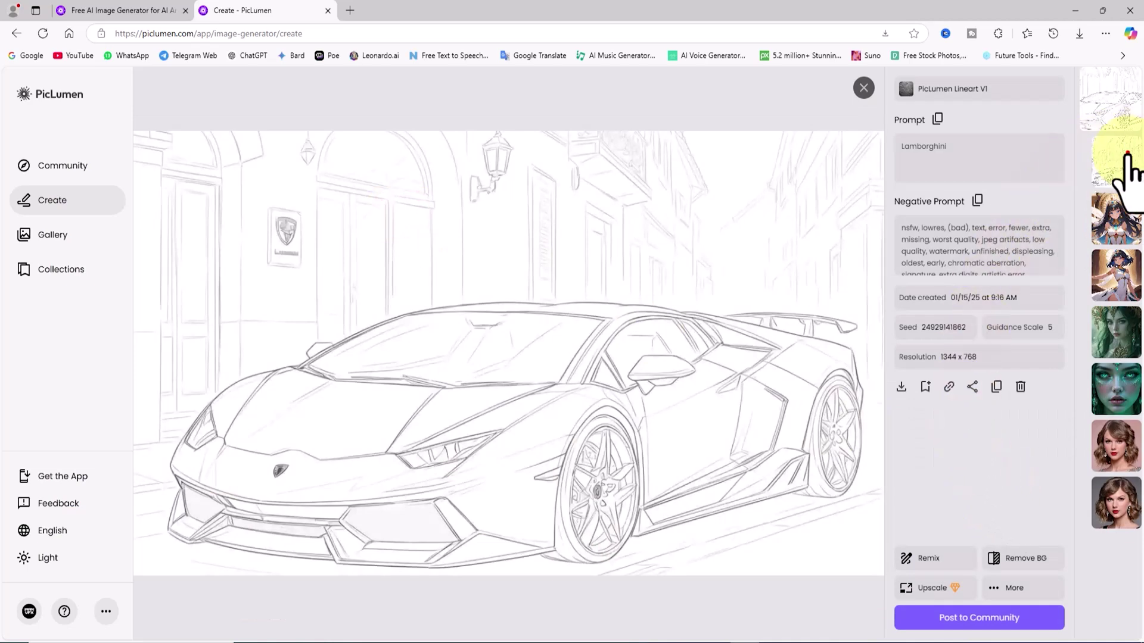
click(1128, 156)
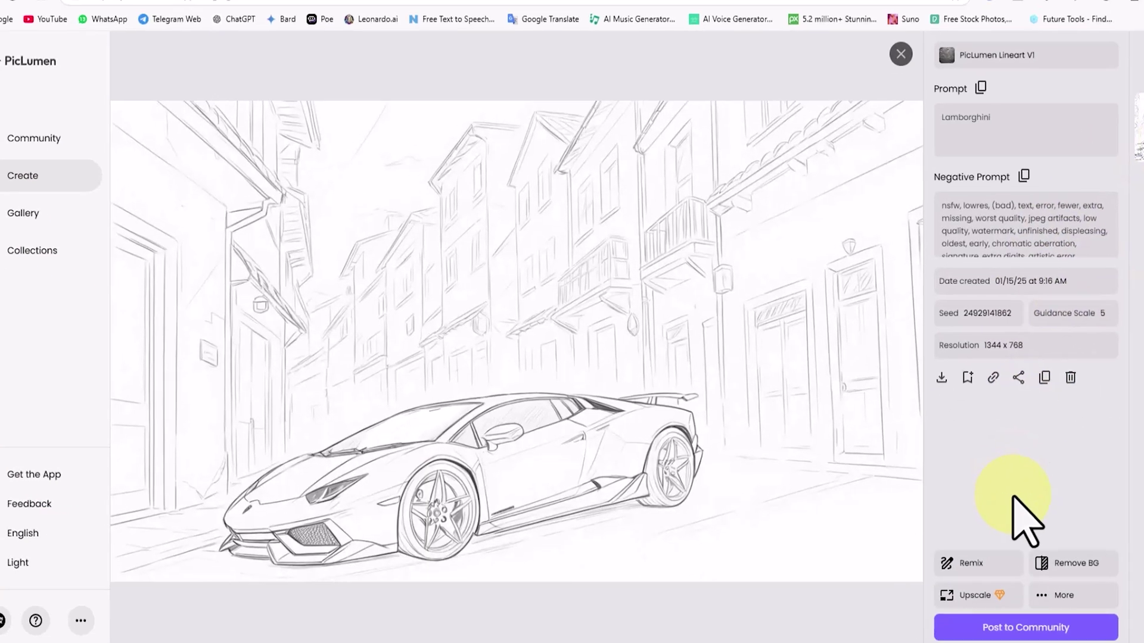
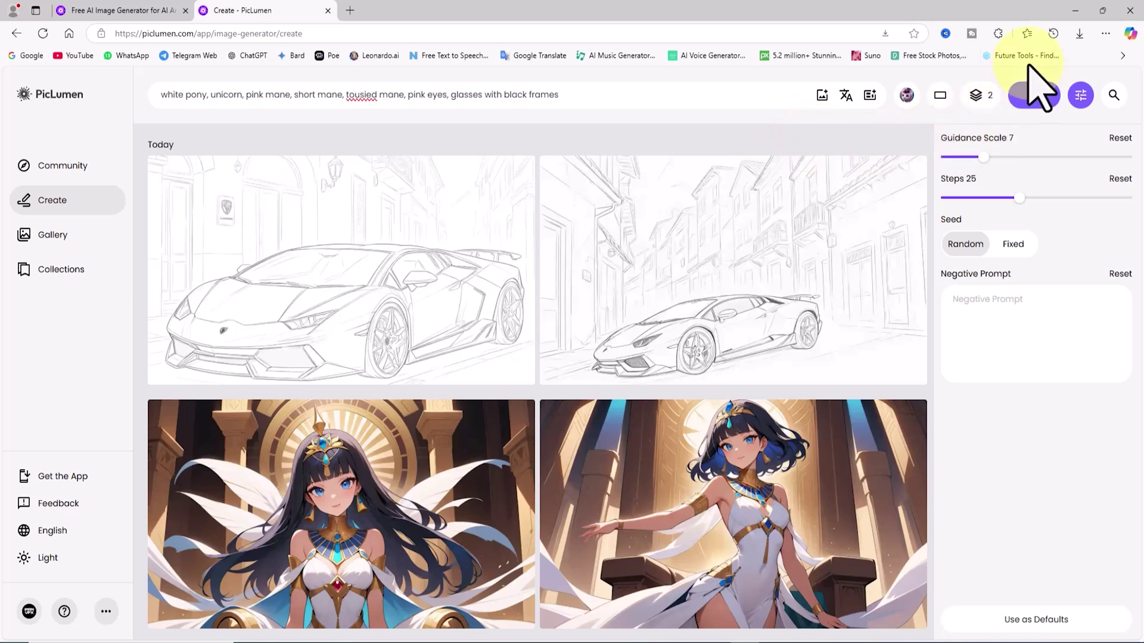
- Generate images from the white pony unicorn prompt with Pony Diffusion V6 and view both results enlarged
click(1041, 97)
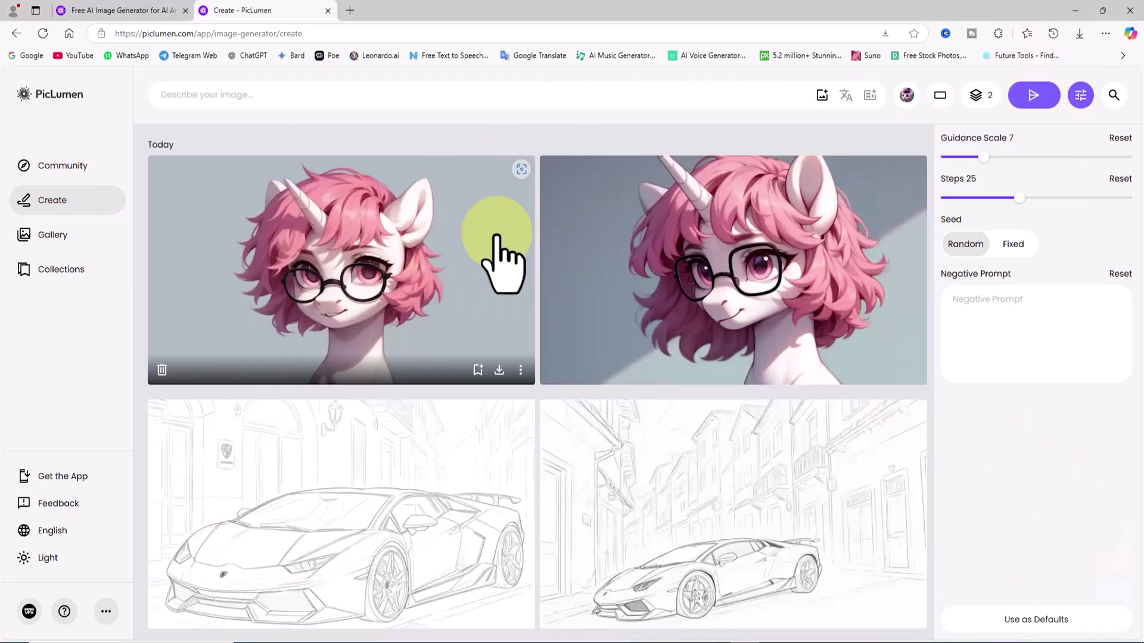
click(496, 234)
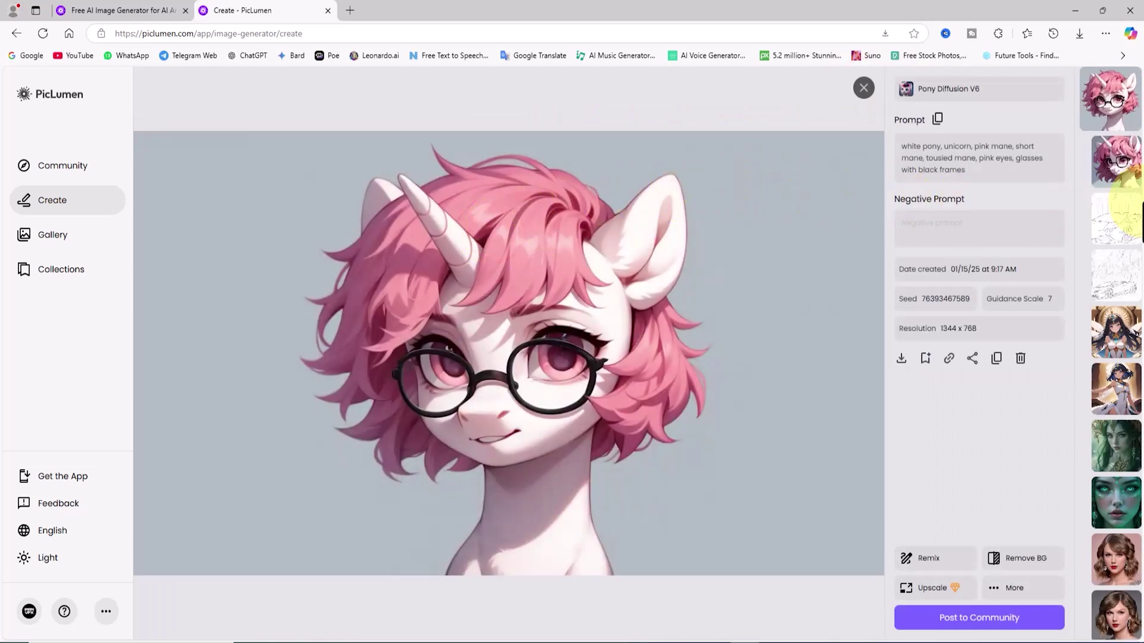
click(1124, 162)
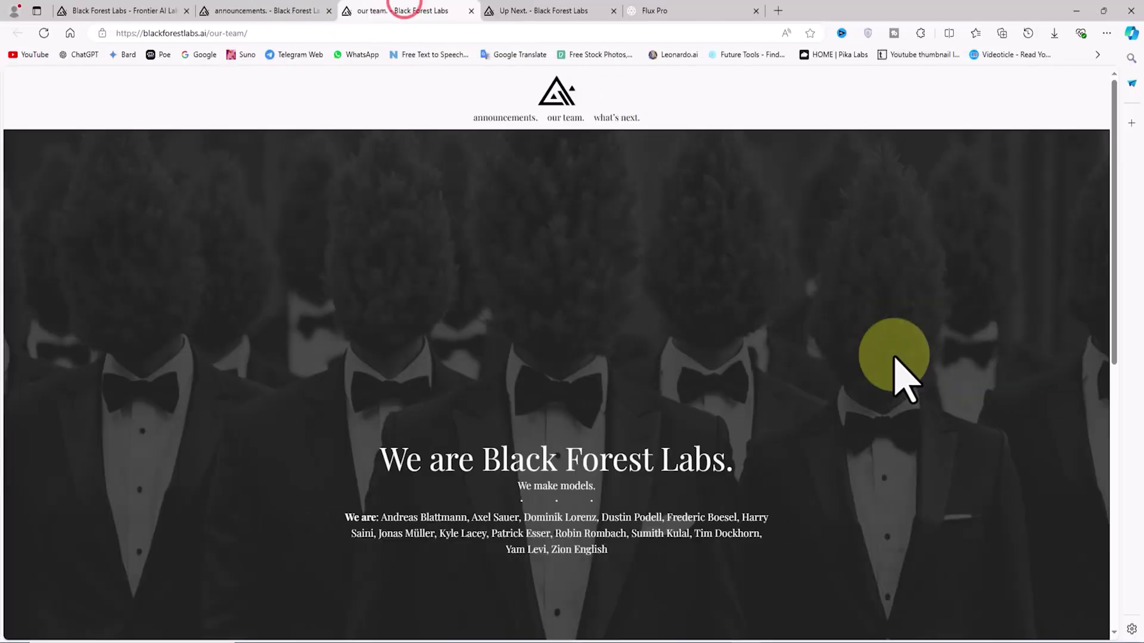
- Look through the Black Forest Labs team page and its "what's next" page on text to video
scroll(911, 334, down, 5)
scroll(911, 333, up, 2)
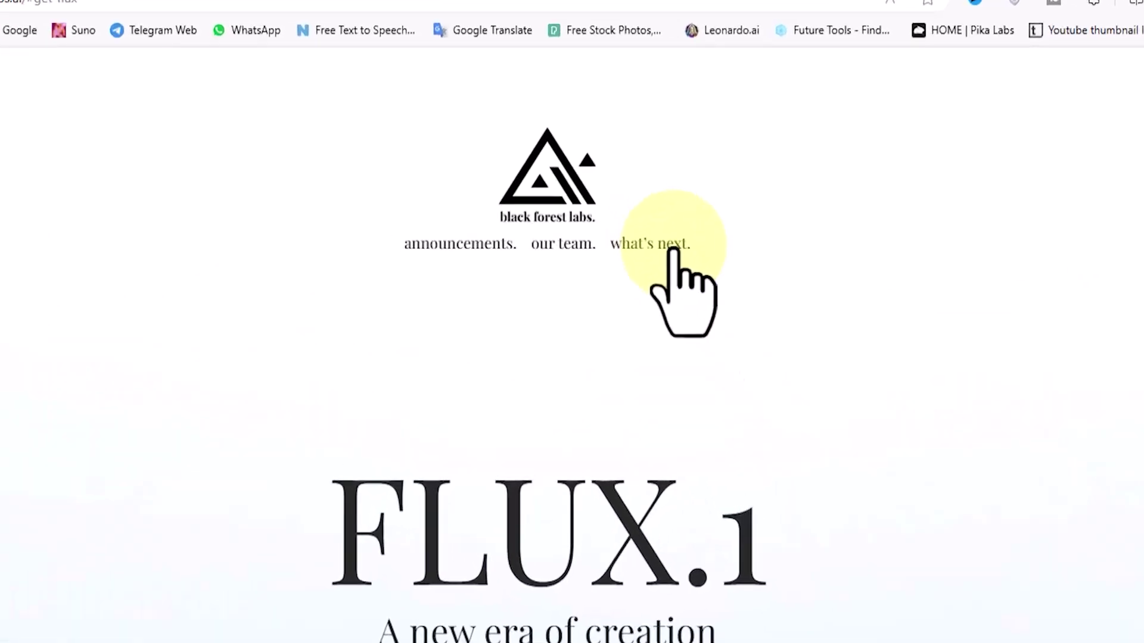
click(631, 197)
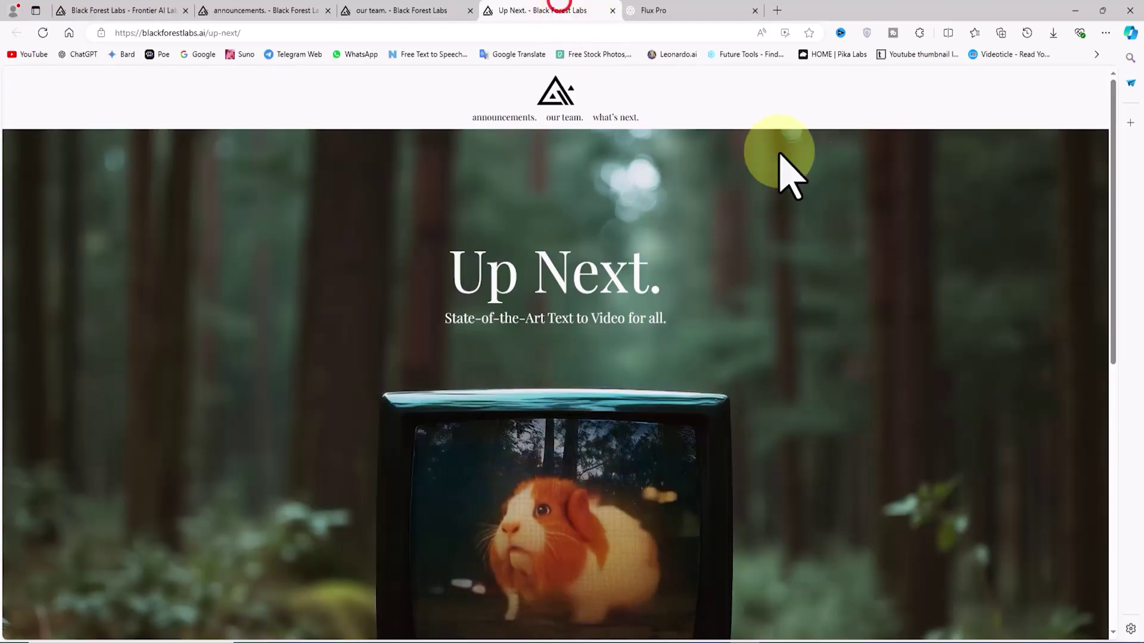
scroll(945, 327, down, 5)
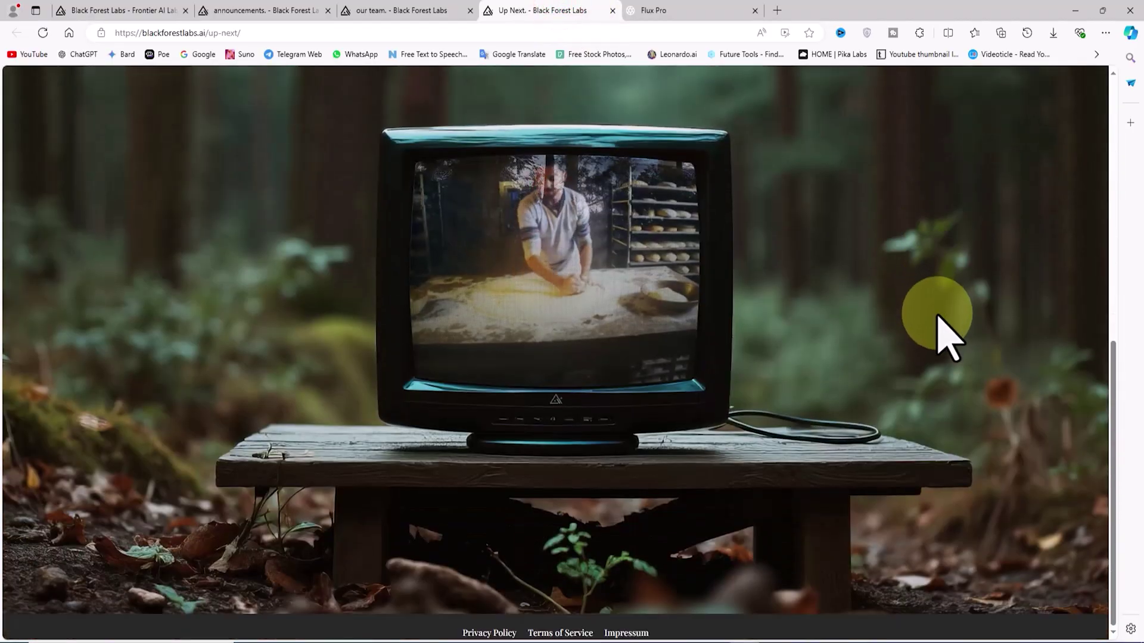
- Return to the Black Forest Labs home page and read the descriptions of the FLUX.1 pro, dev and schnell variants
key(ctrl+1)
scroll(862, 373, down, 5)
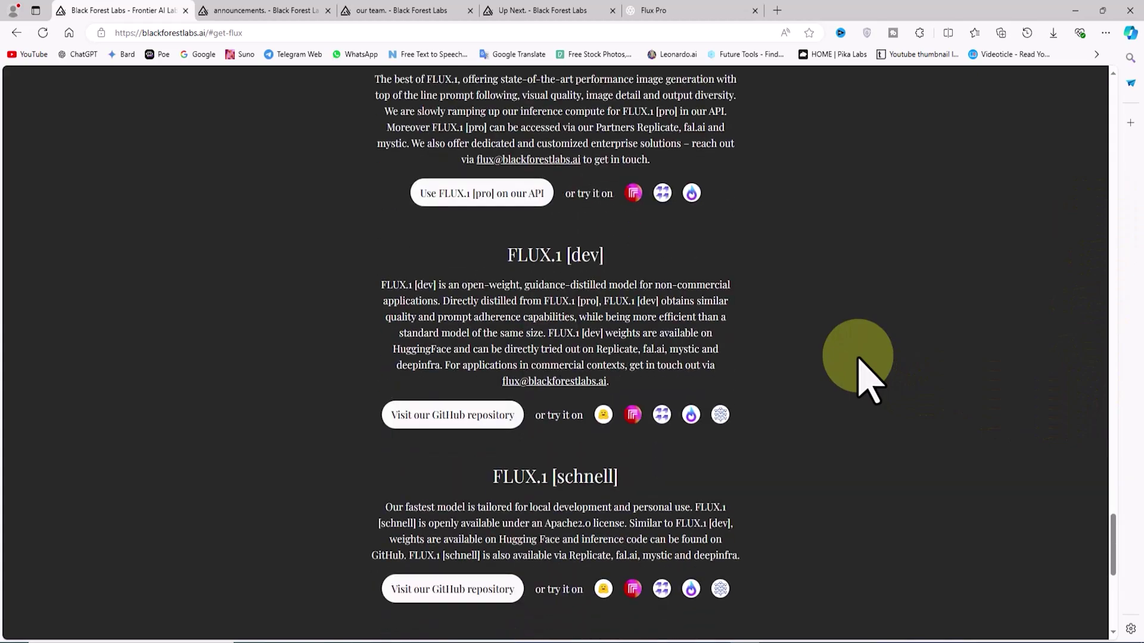
scroll(862, 372, down, 5)
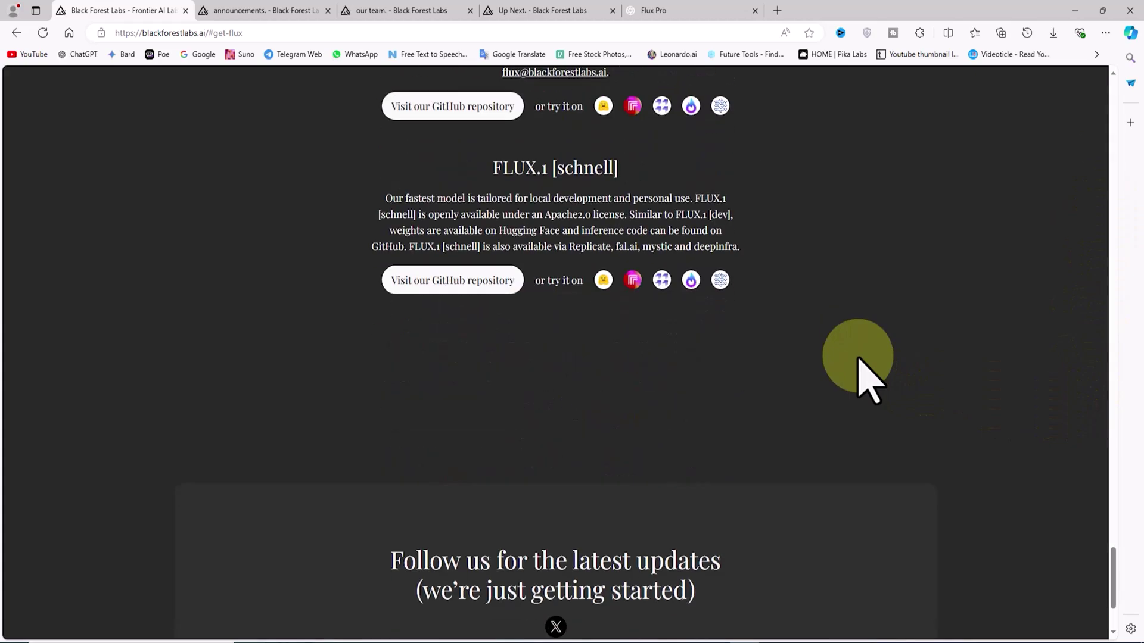
scroll(863, 373, up, 2)
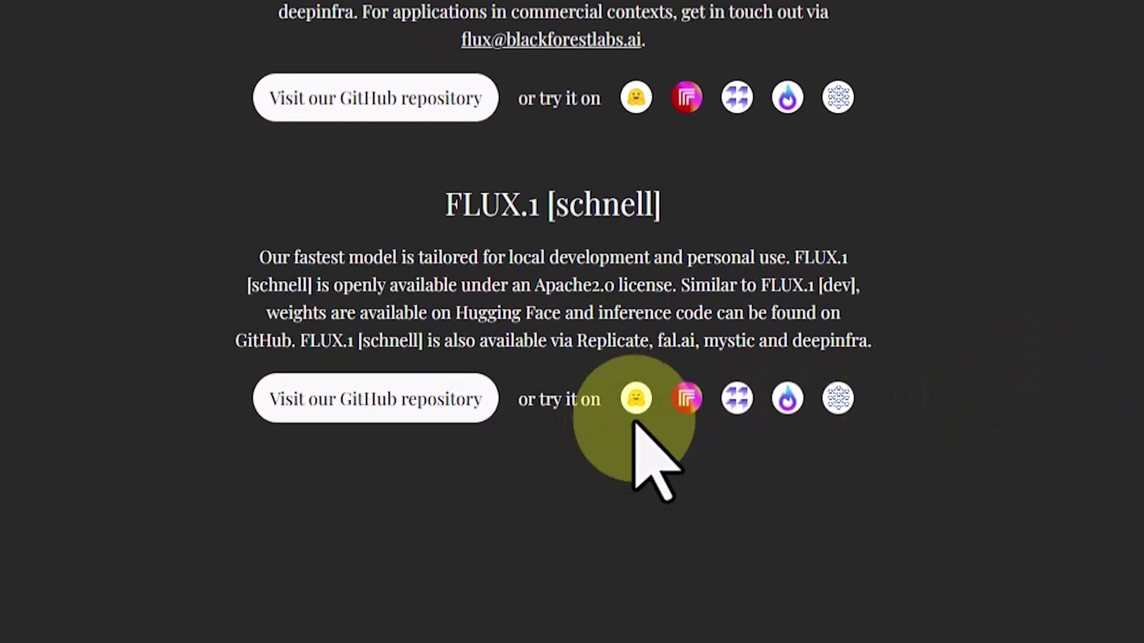
scroll(1013, 387, up, 8)
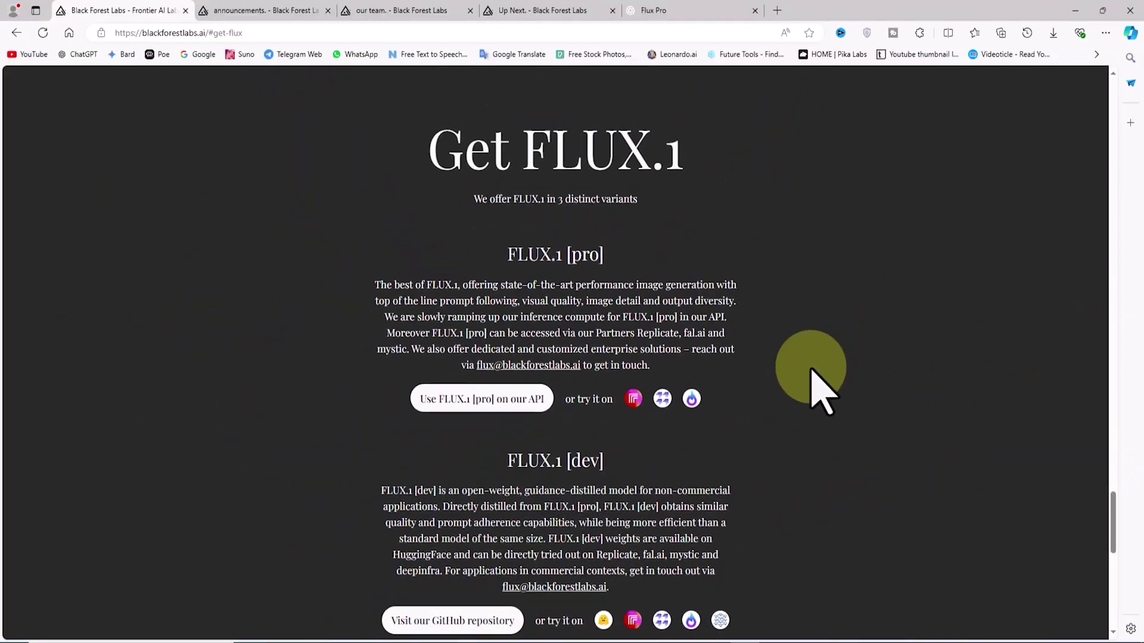
- Switch back to PicLumen and generate images with FLUX.1-schnell from the prompt of a young 25-year-old Brazilian Latina woman with curly brown hair
drag(1120, 524, 1134, 115)
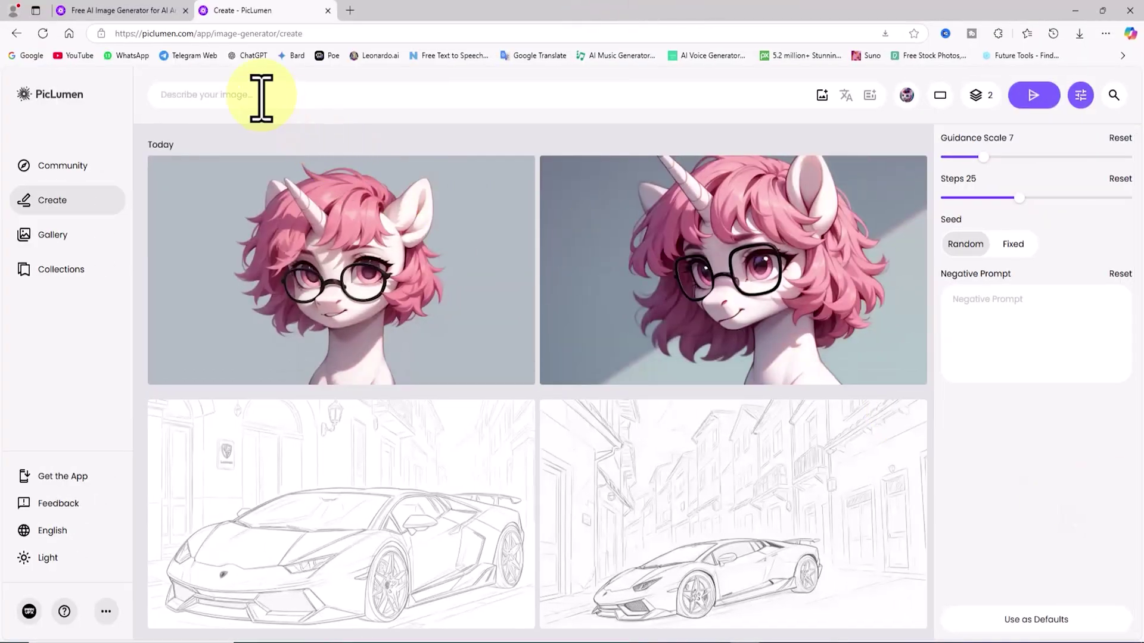
right_click(261, 96)
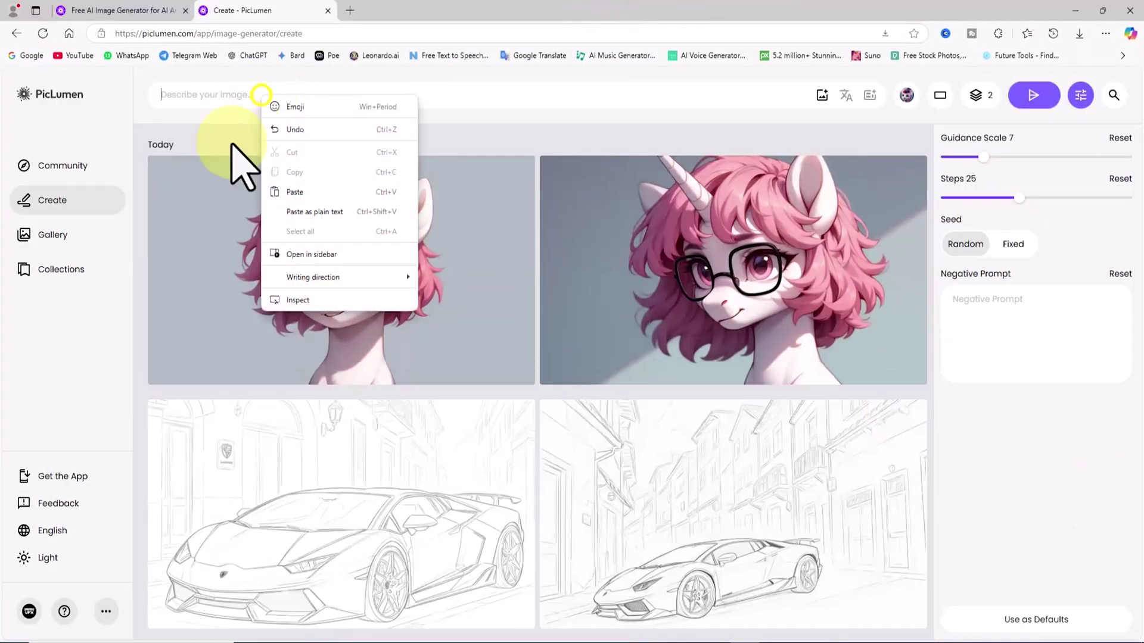
click(295, 192)
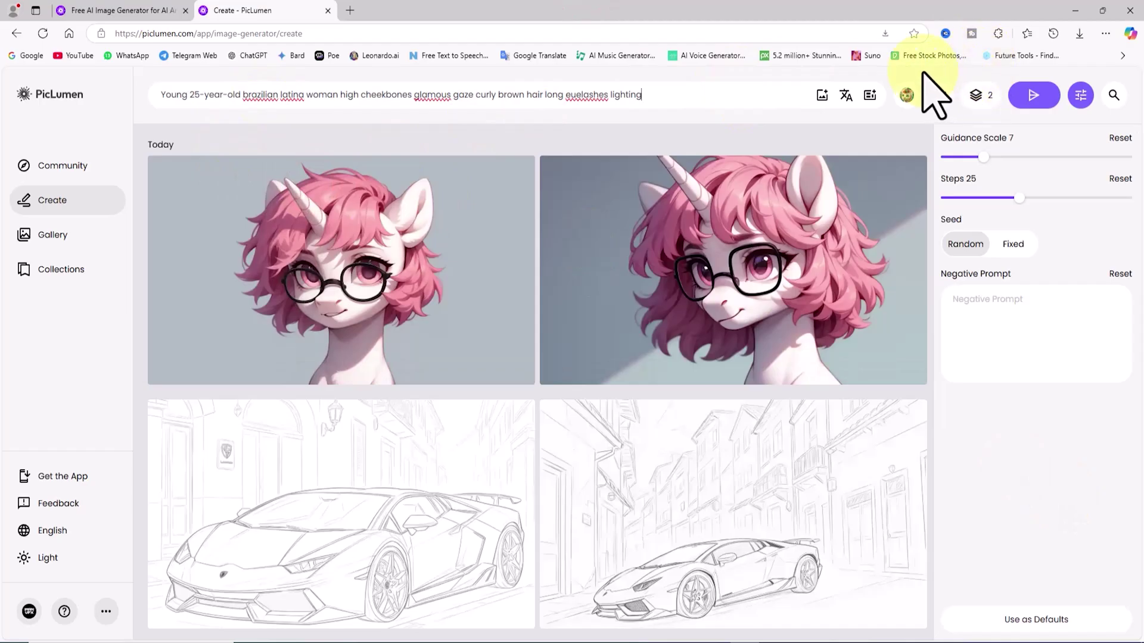
click(906, 96)
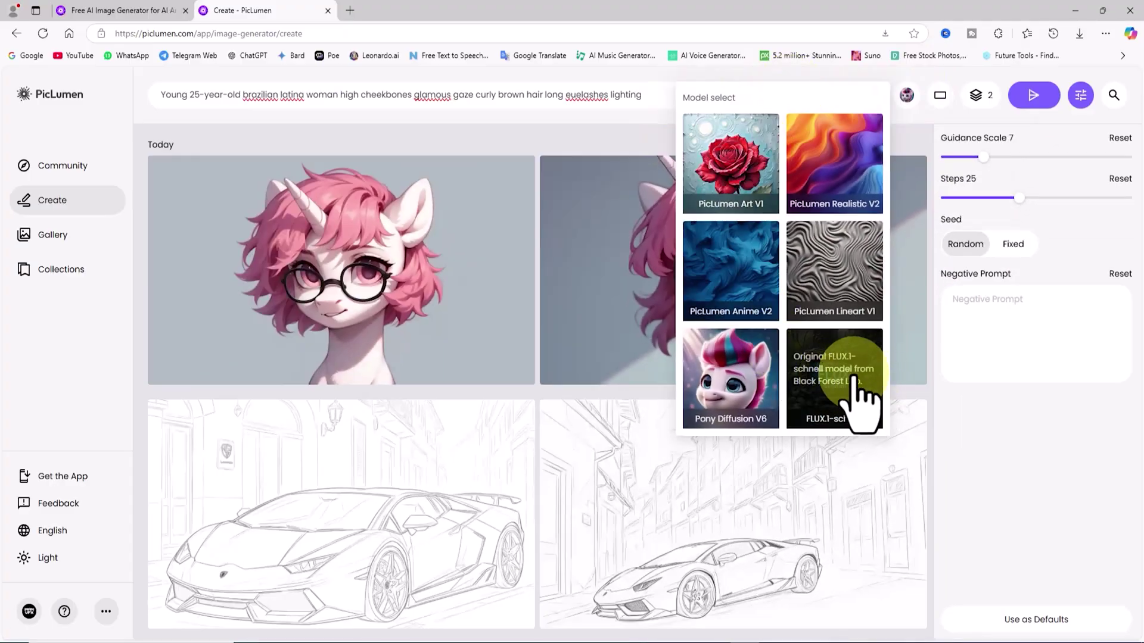
click(845, 372)
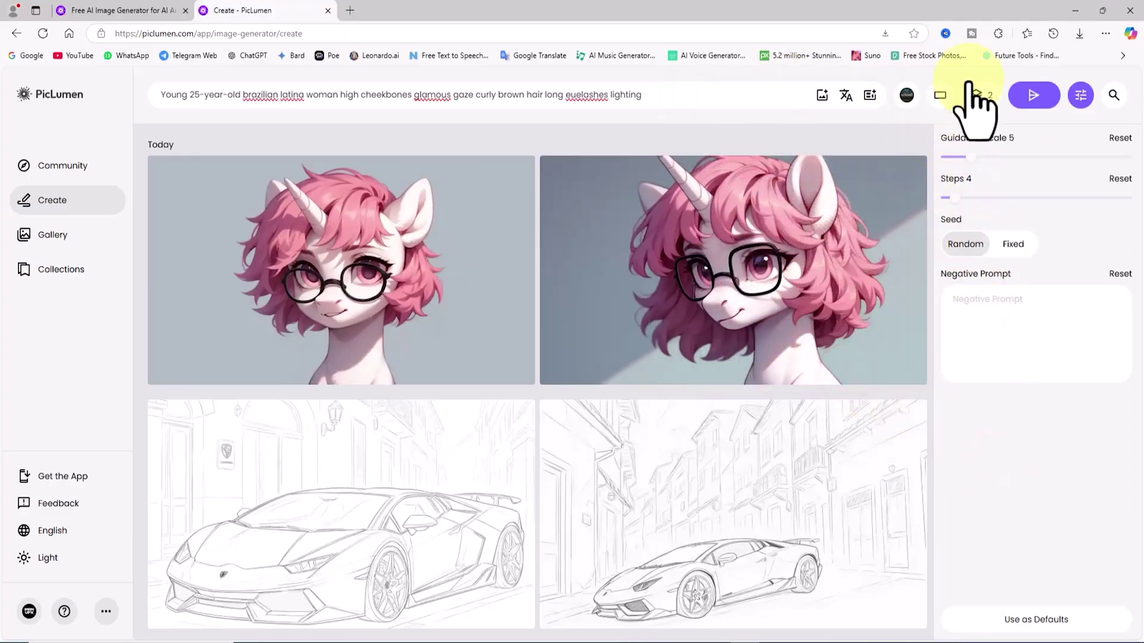
click(1047, 95)
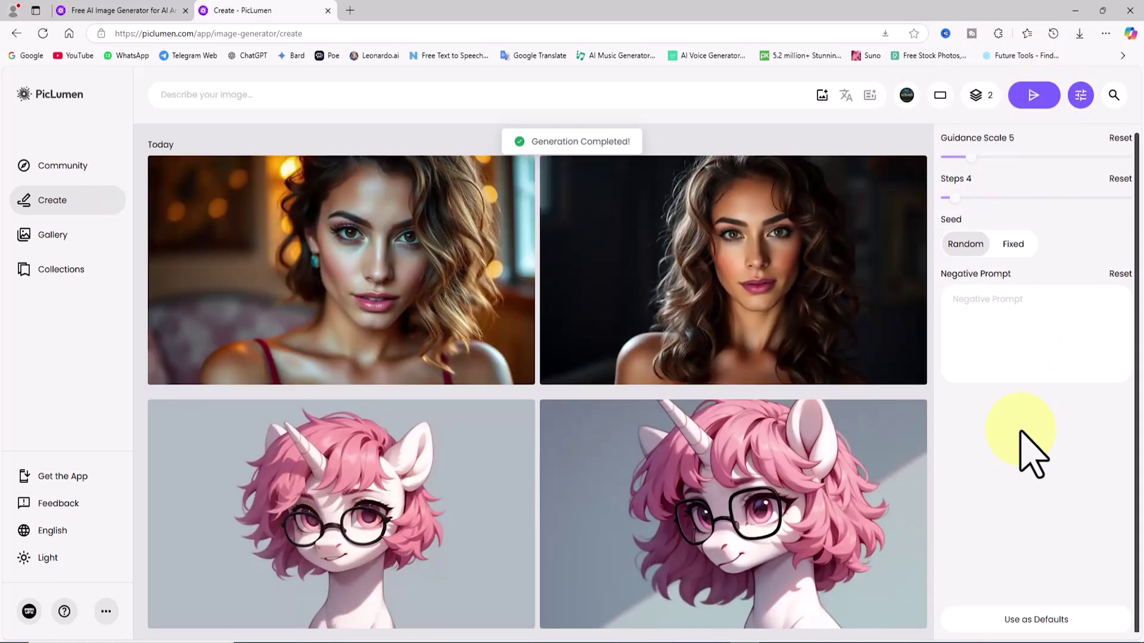
- View both generated portraits of the curly-haired woman enlarged, and return to the image list
click(443, 275)
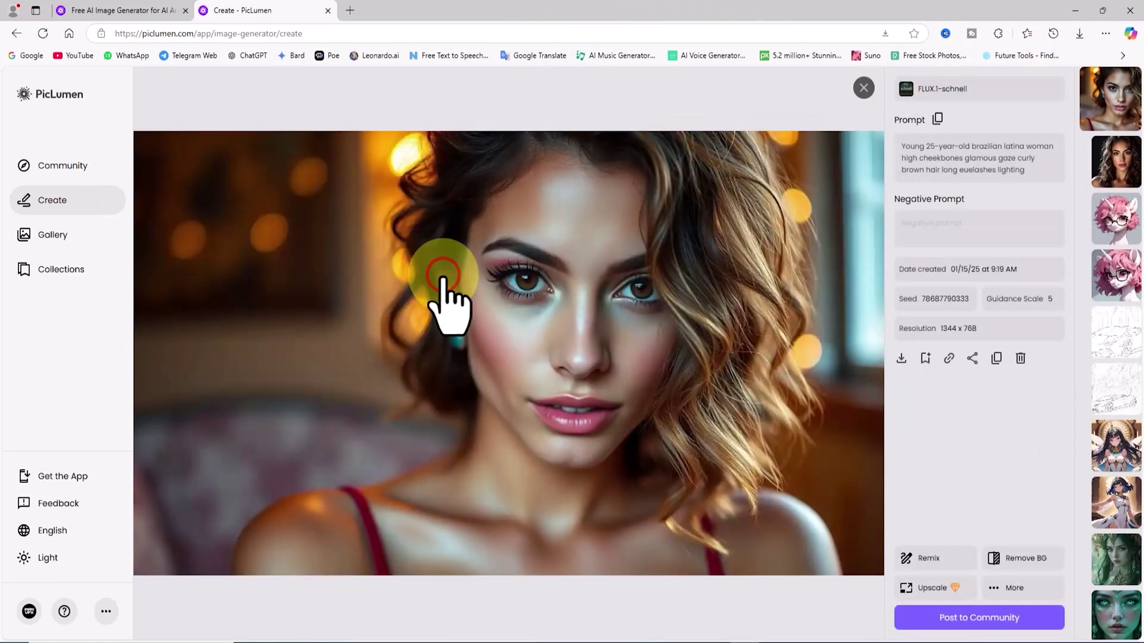
click(1125, 162)
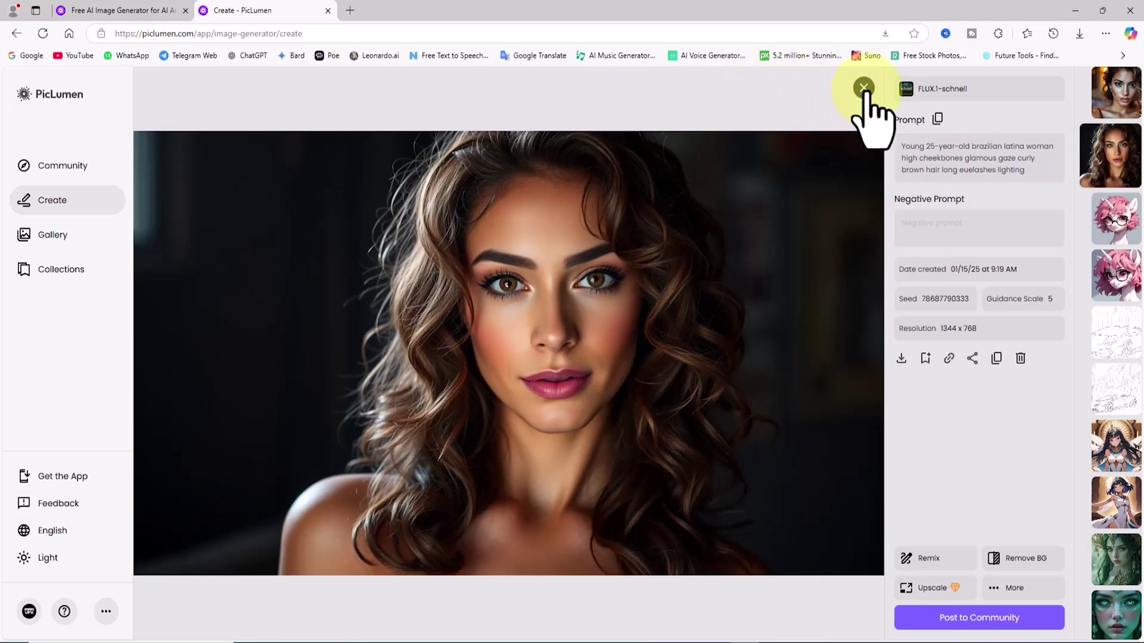
click(863, 87)
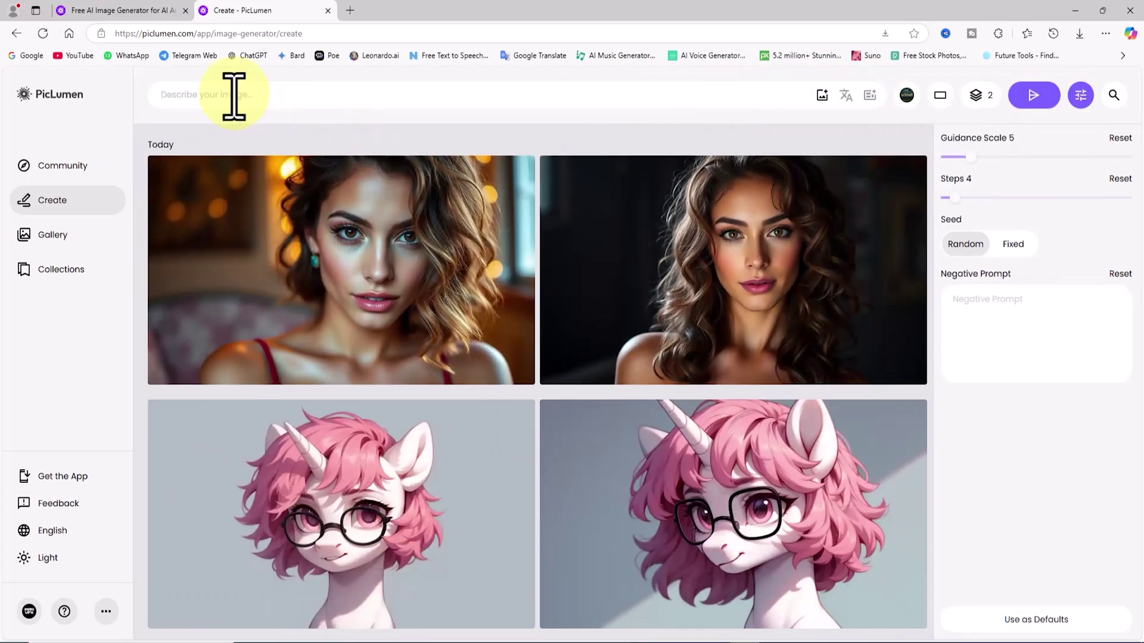
- Generate images from the prompt for a 3D cartoon-style portrait of Dwayne Johnson smiling in a lush green park
right_click(232, 94)
click(273, 188)
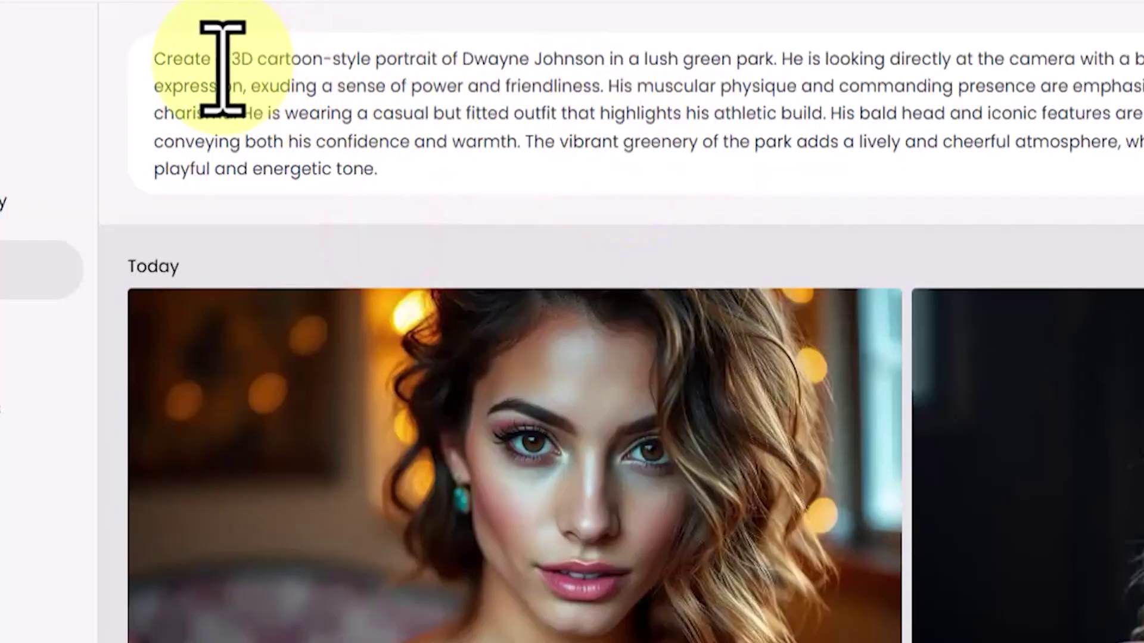
drag(367, 66, 374, 62)
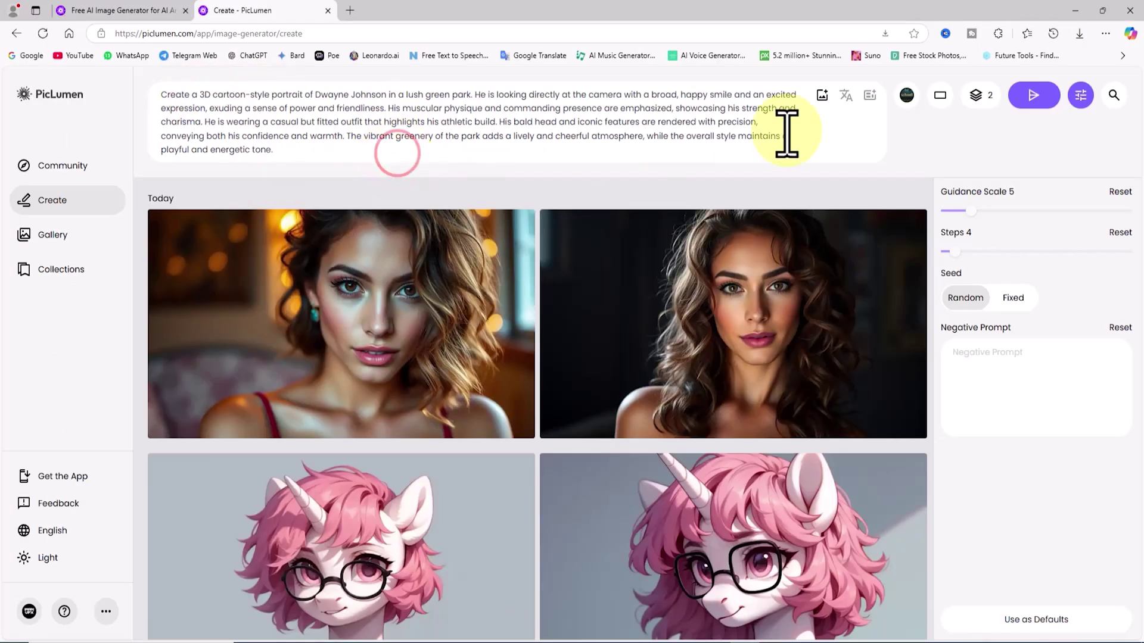
click(1044, 93)
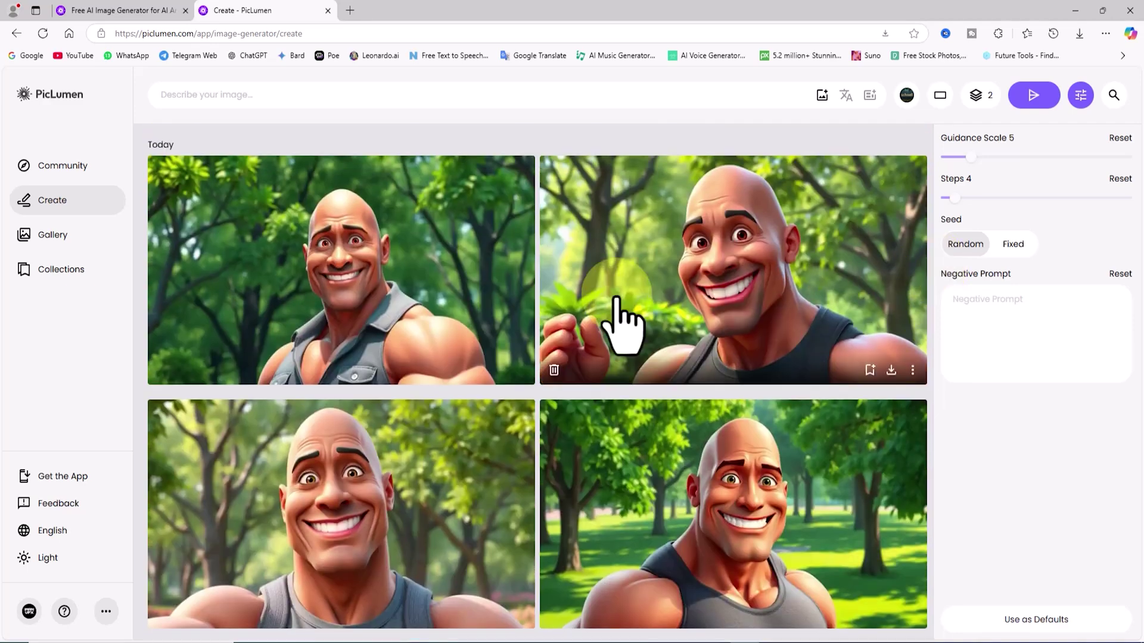
- View the six cartoon-style Dwayne Johnson portraits enlarged one after another
click(421, 273)
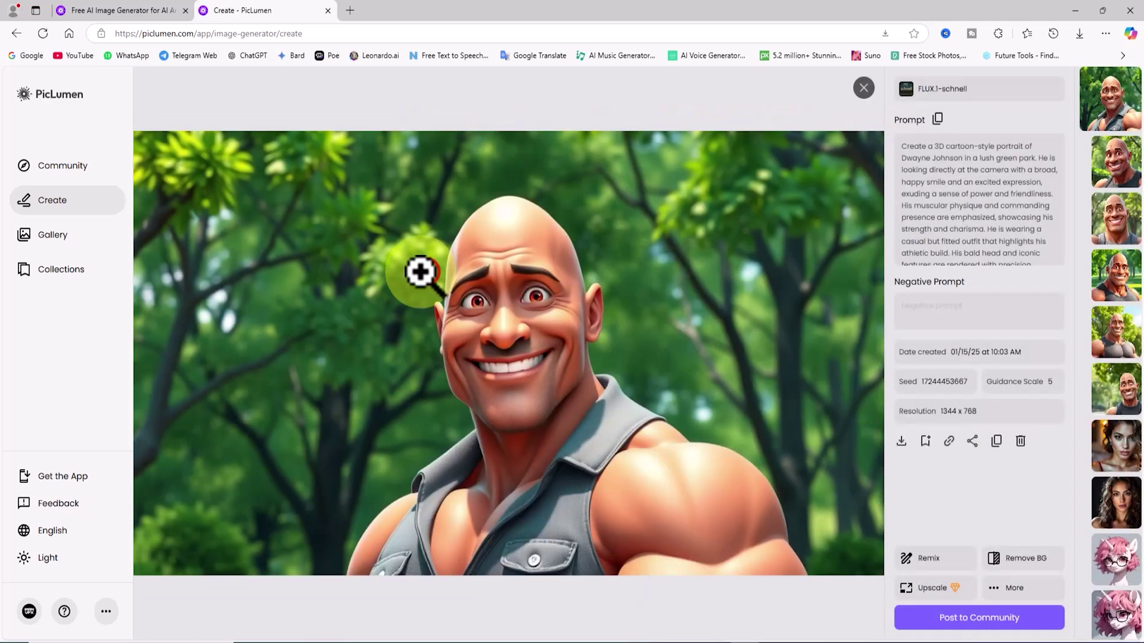
click(1123, 162)
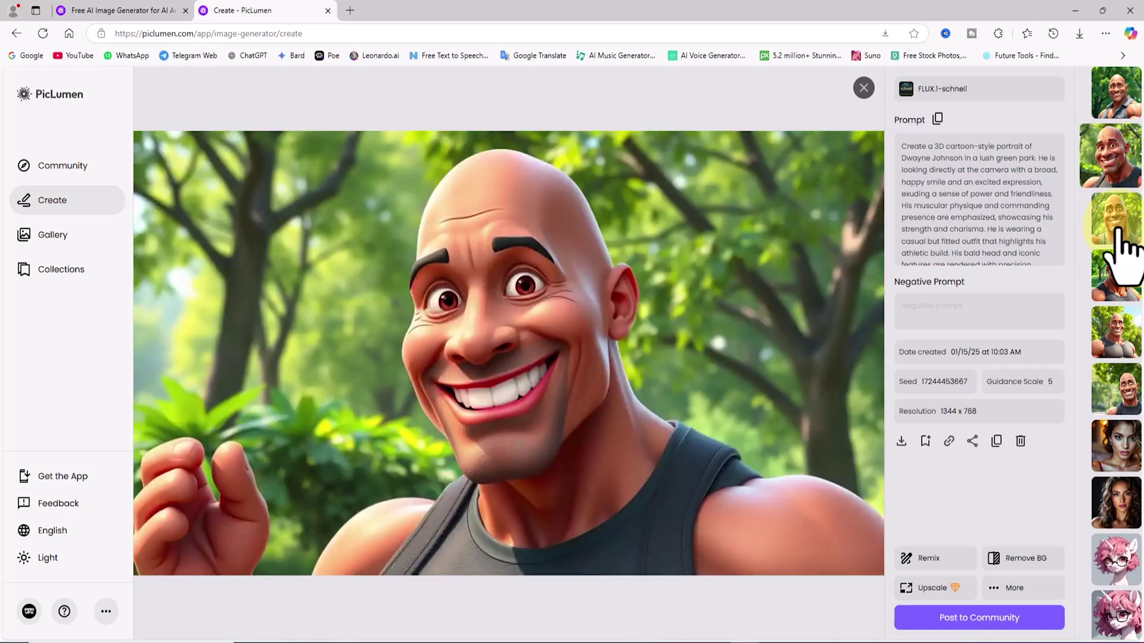
click(1118, 227)
click(1112, 280)
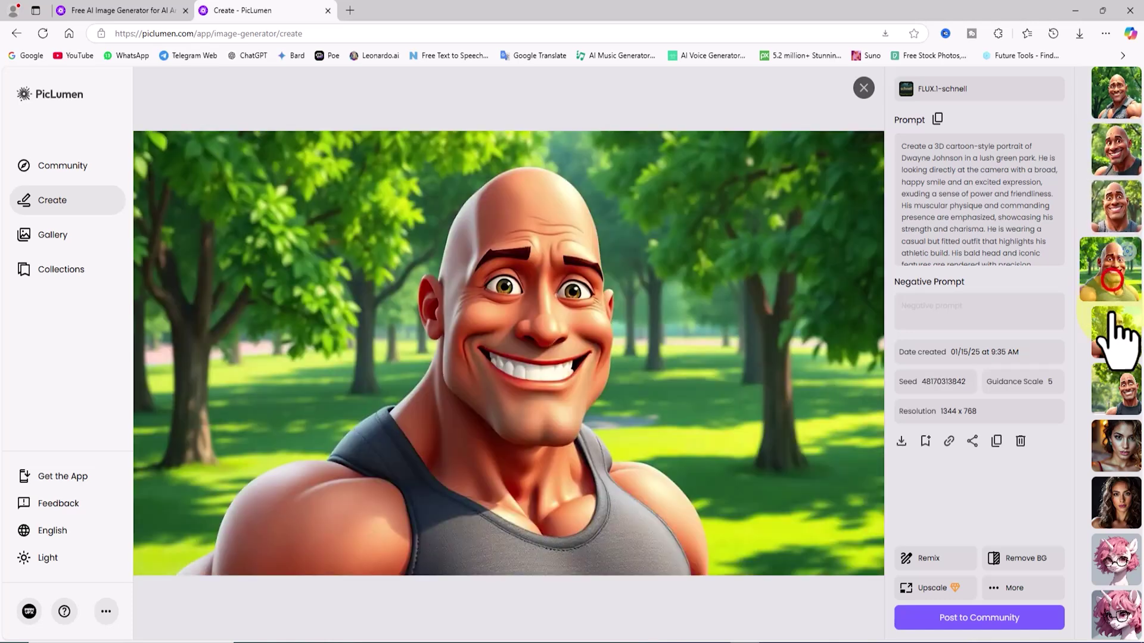
click(1113, 334)
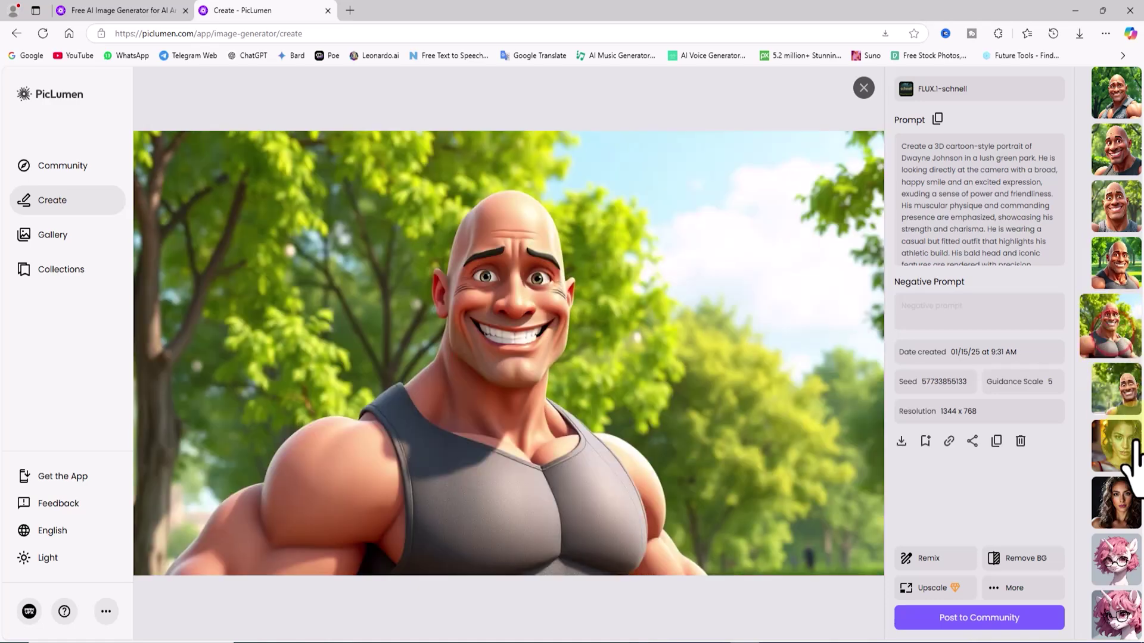
click(1121, 388)
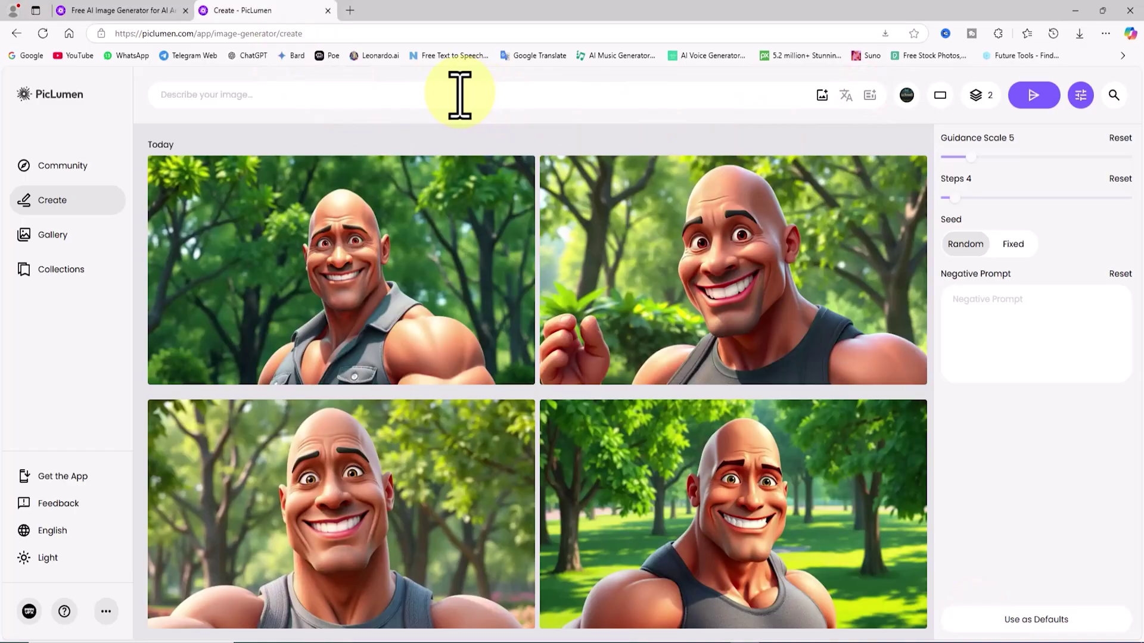
- Generate images from the prompt for a realistic and majestic portrait of the Grand Canyon and view both results enlarged
right_click(459, 93)
click(494, 189)
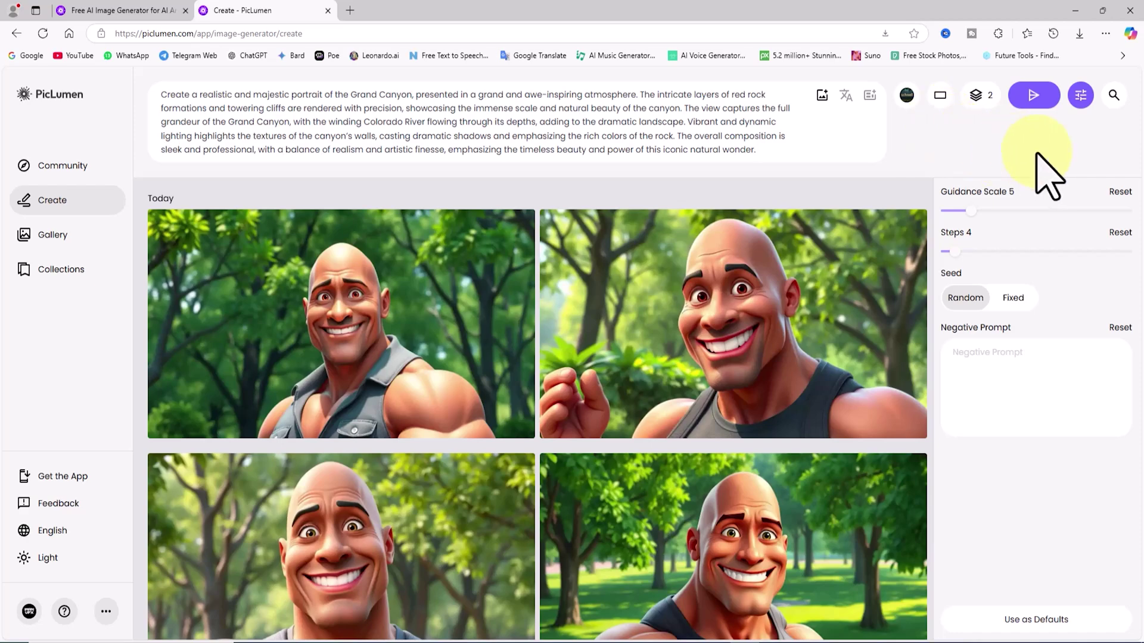
click(1048, 101)
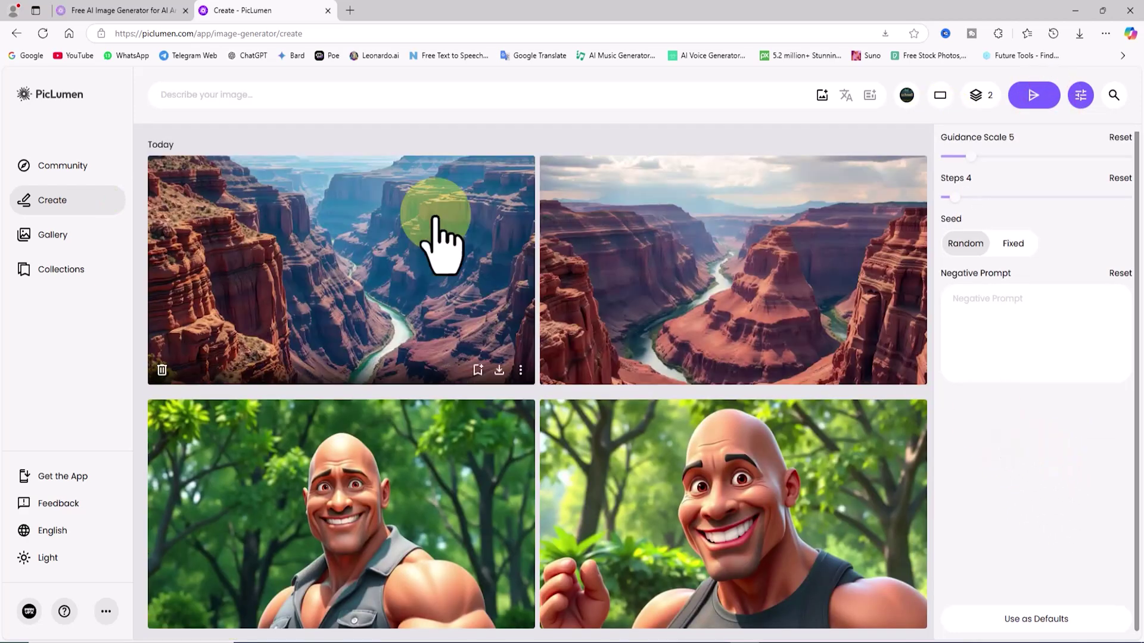
click(417, 250)
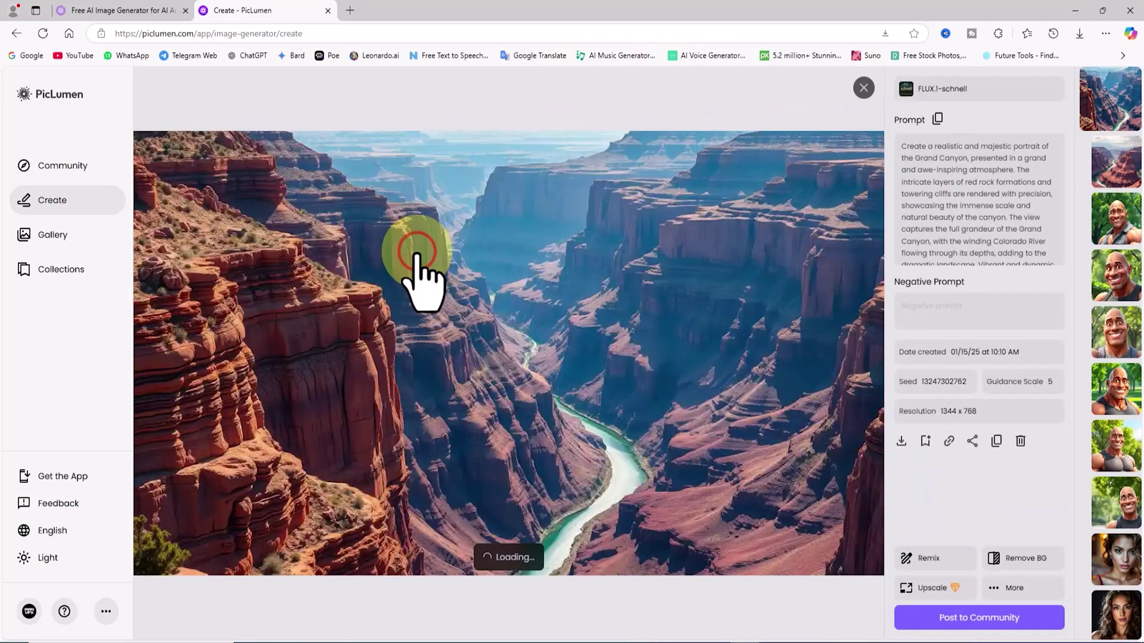
click(1119, 161)
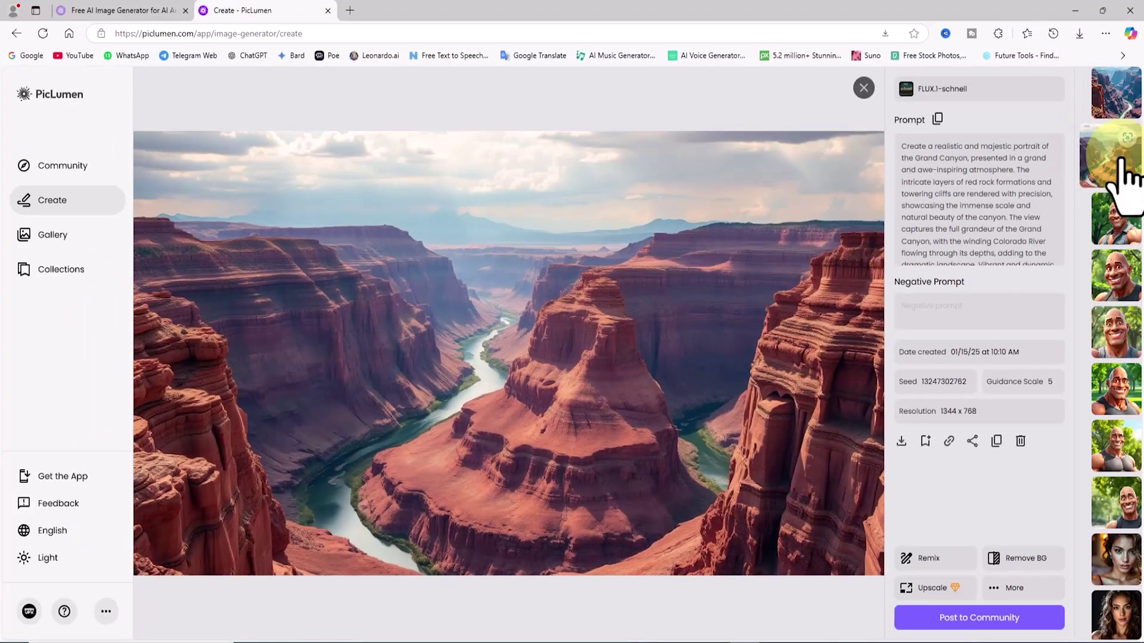
click(864, 88)
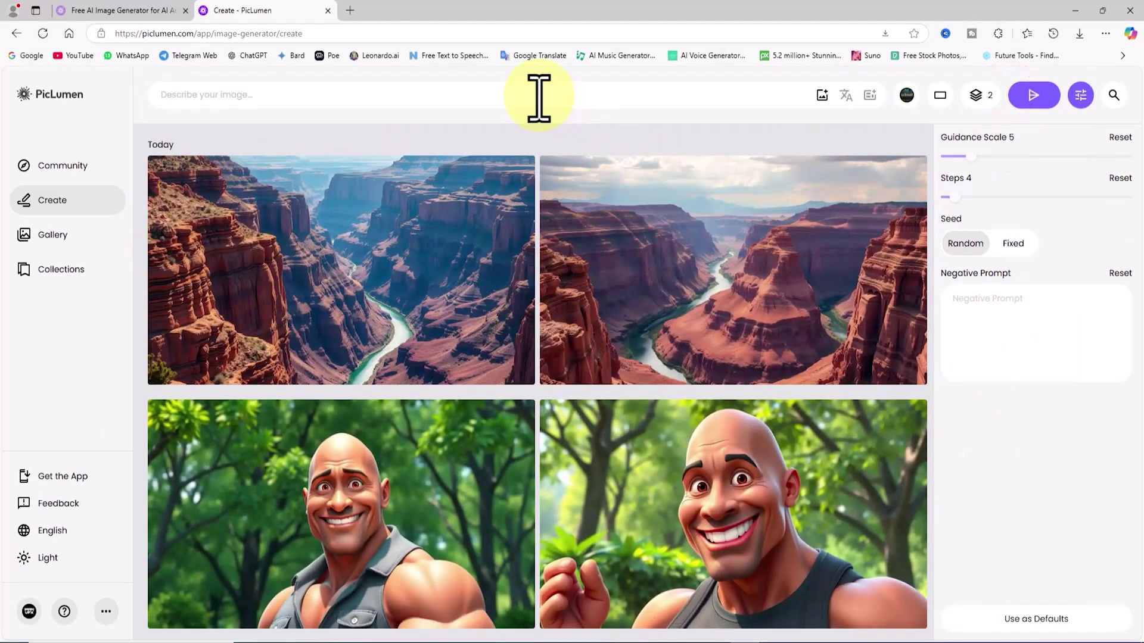
- Generate images from the prompt for a dynamic side view of a red Lamborghini in a snowy mountainous location and view both results enlarged
right_click(539, 97)
click(598, 179)
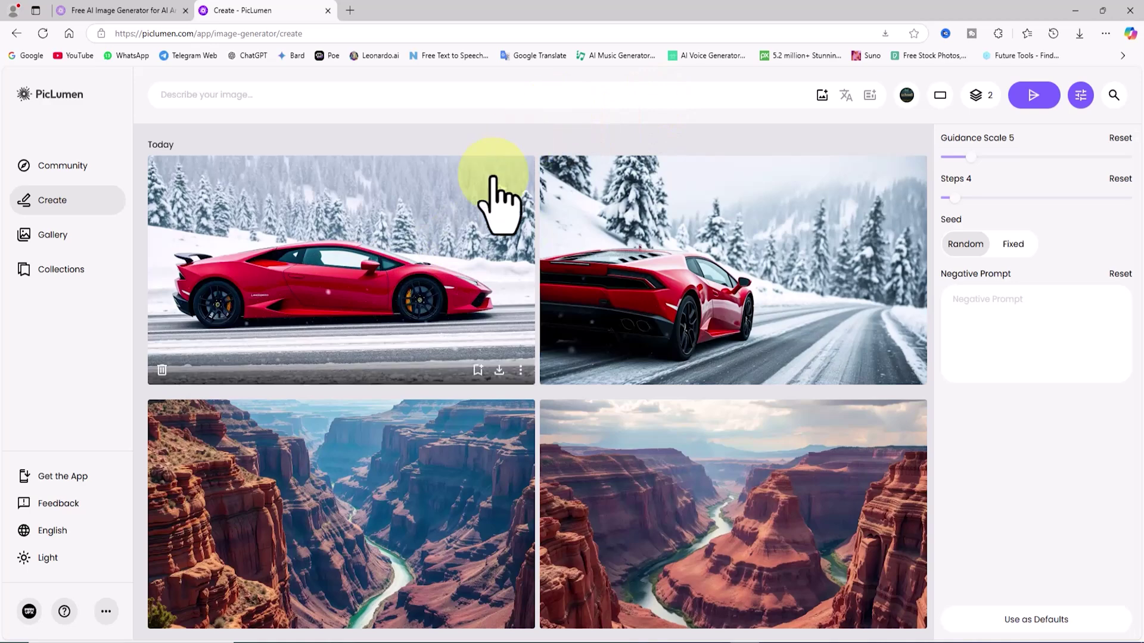
click(458, 260)
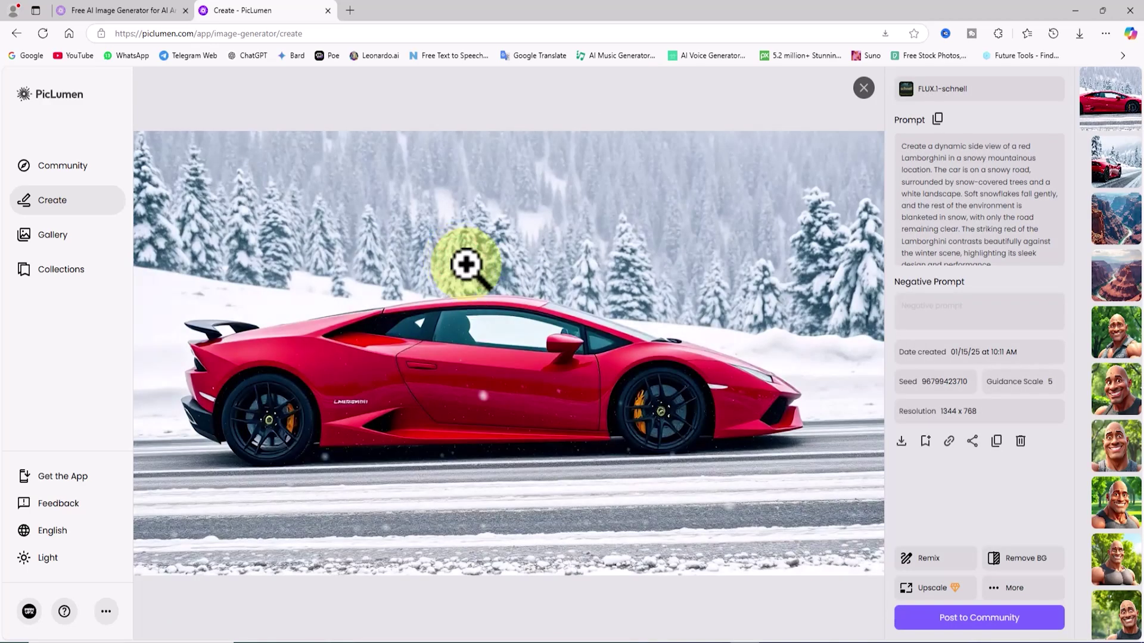
click(1127, 164)
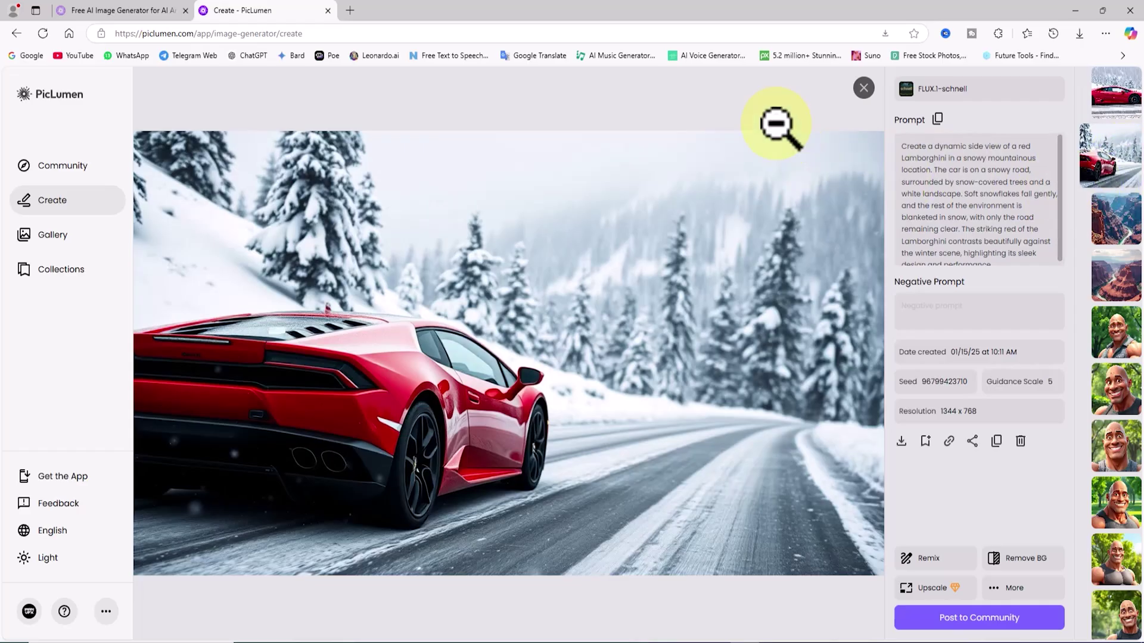
click(863, 88)
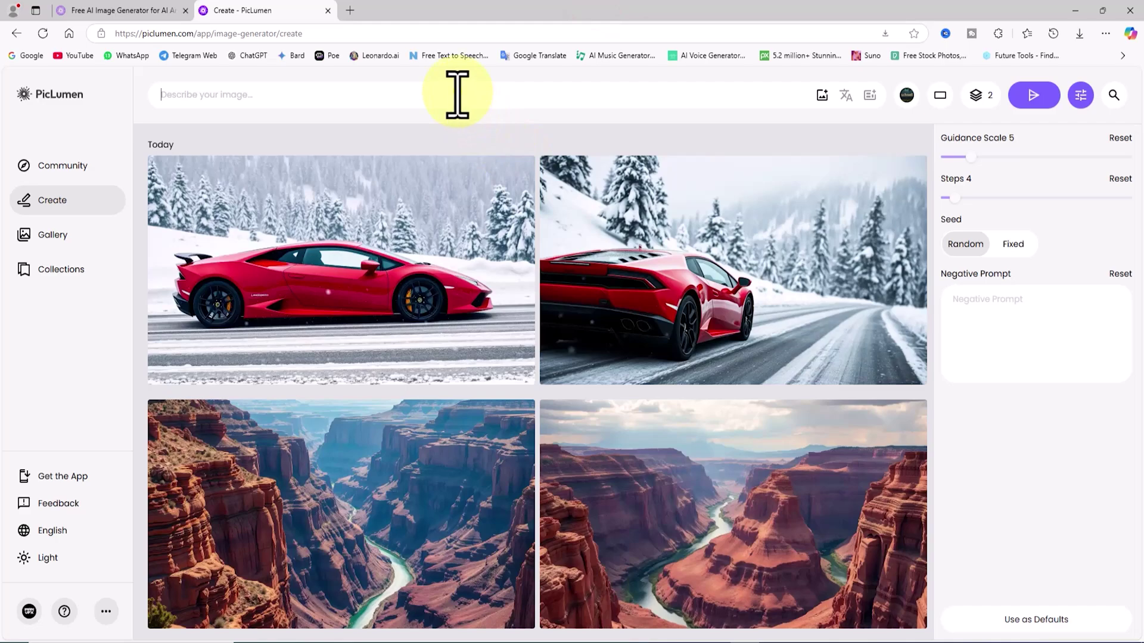
- Generate images from the prompt for a realistic, dynamic portrait of a futuristic sport car in cyberpunk style with a neon-lit cityscape
right_click(461, 96)
click(492, 180)
scroll(492, 180, down, 1)
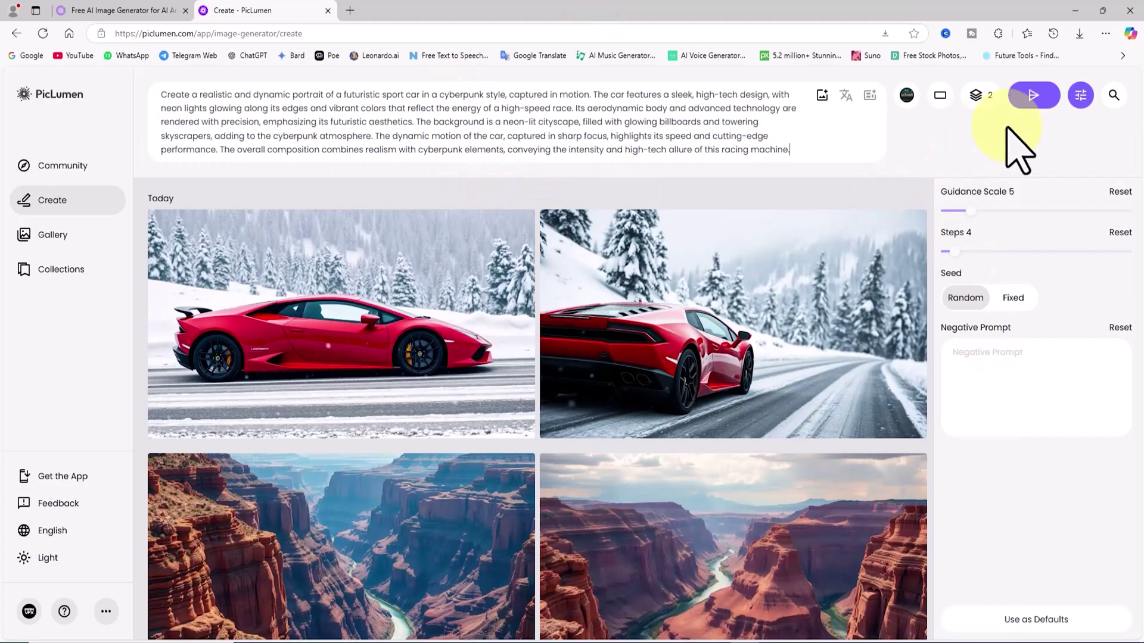
click(1037, 96)
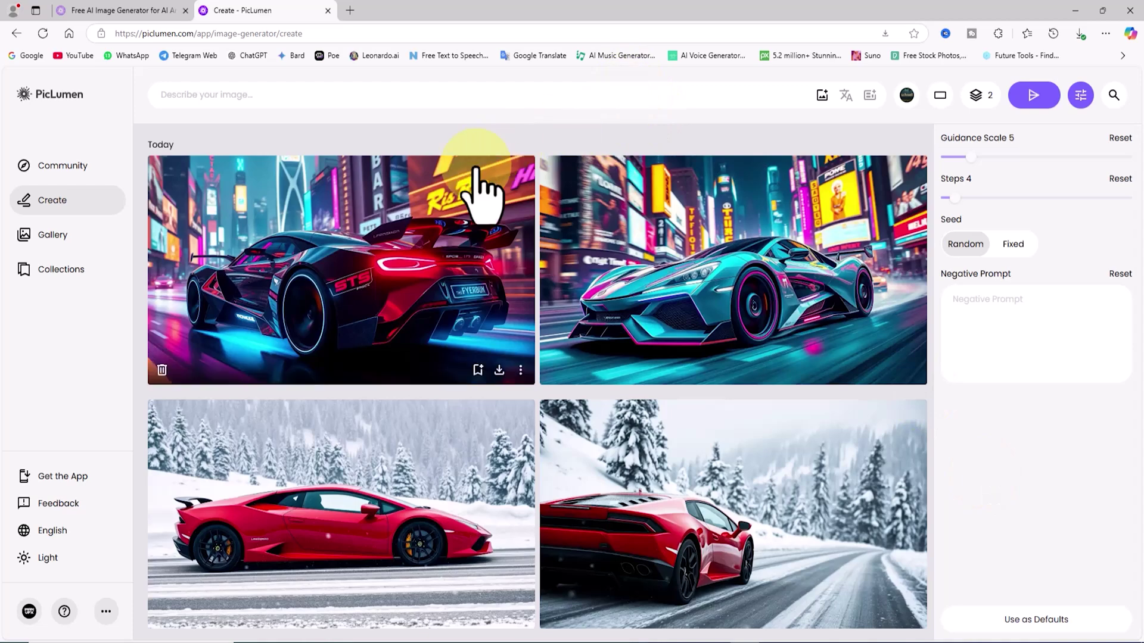
- View both generated cyberpunk sport car images enlarged, and return to the image list
click(407, 256)
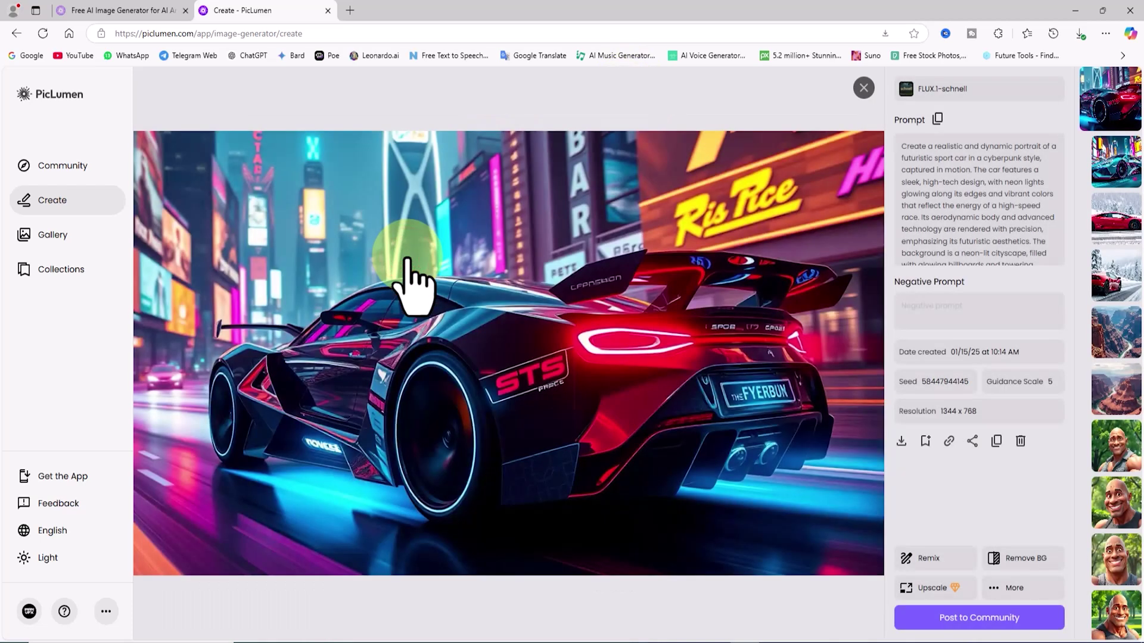
click(1119, 162)
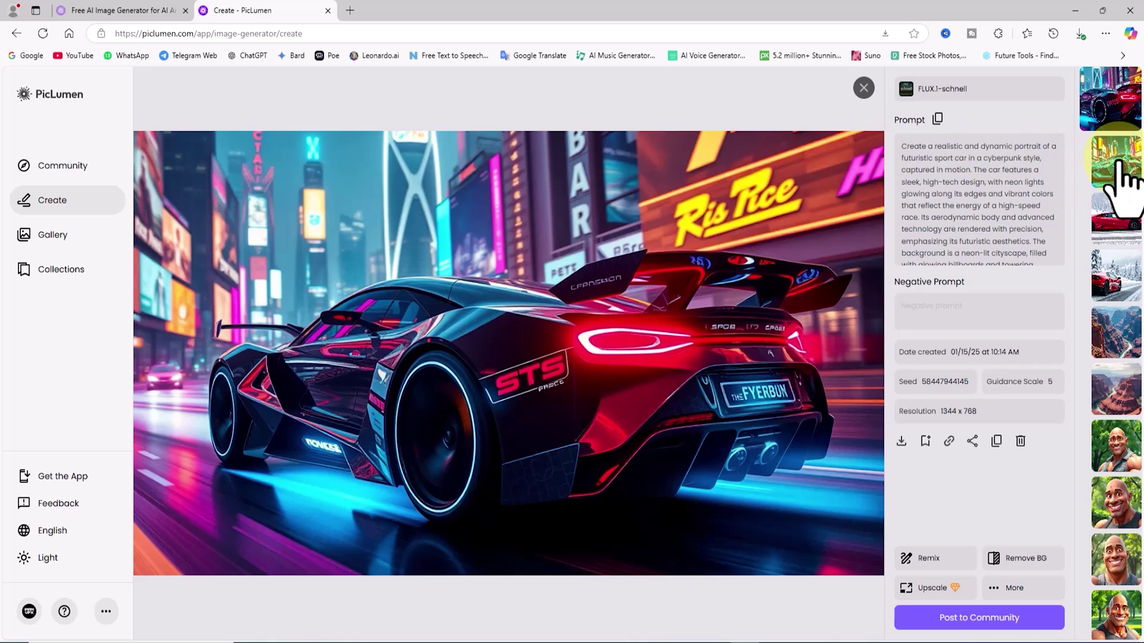
click(1119, 159)
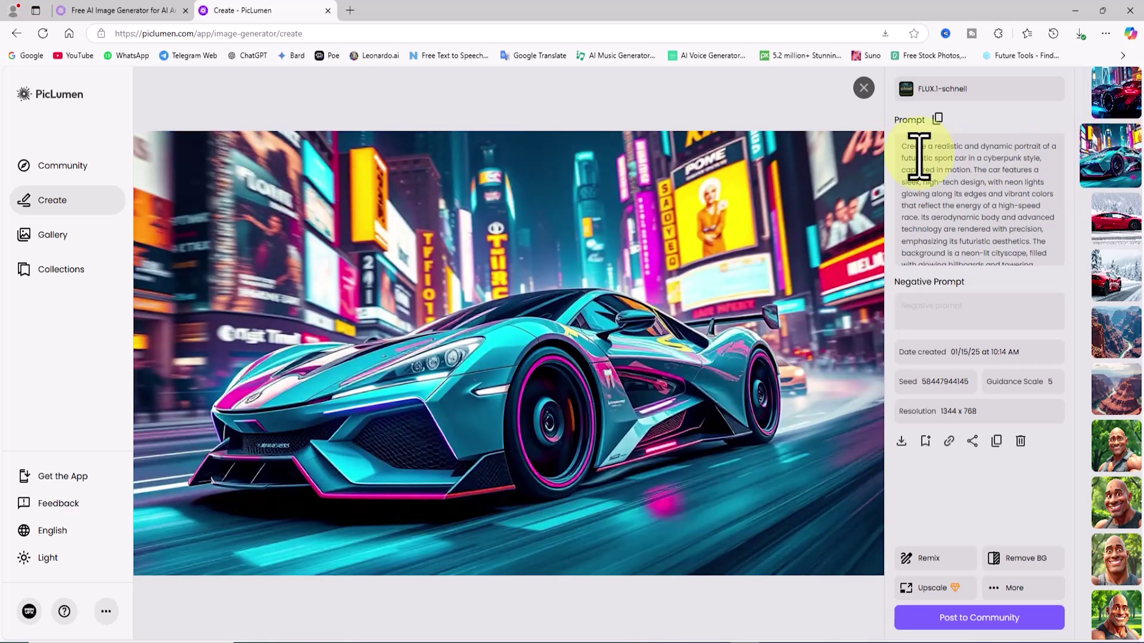
click(863, 88)
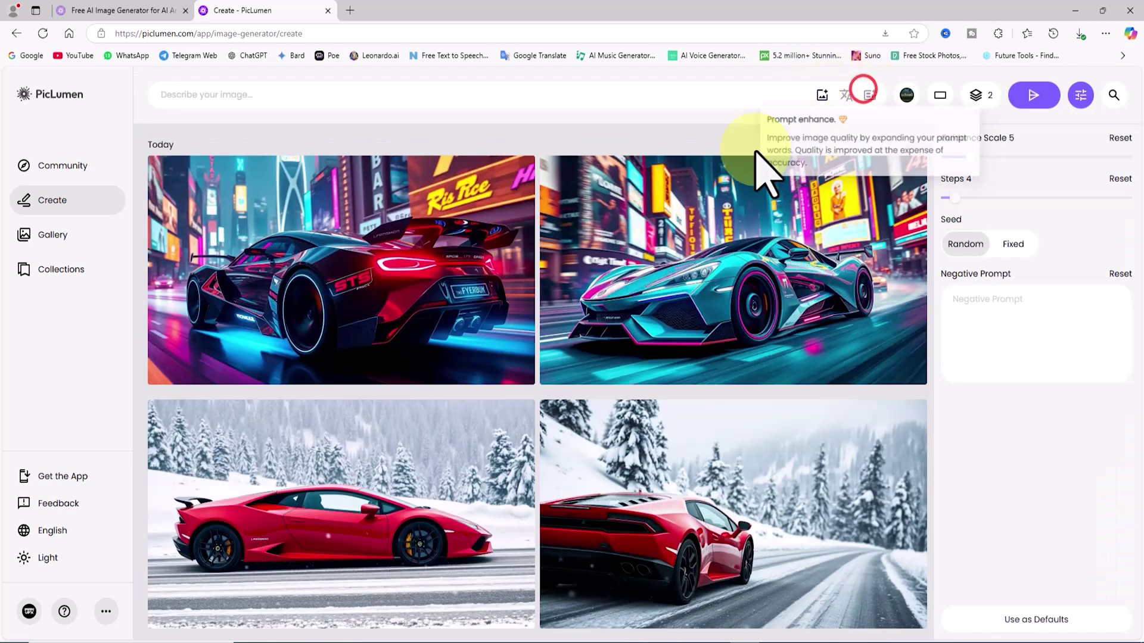